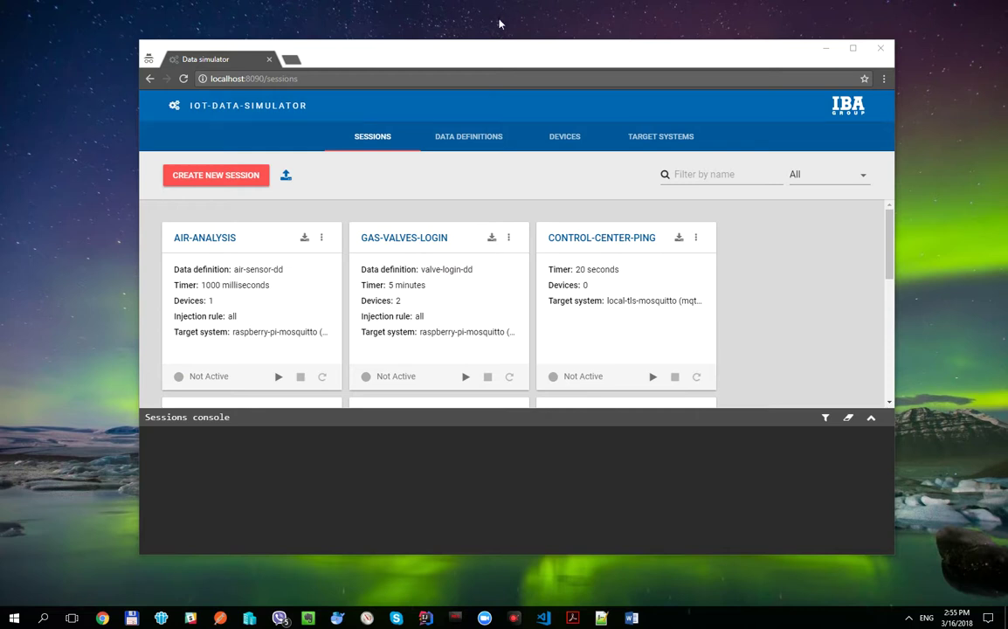
Start a new session with a new data definition, skipping the dataset choice
left_click(570, 138)
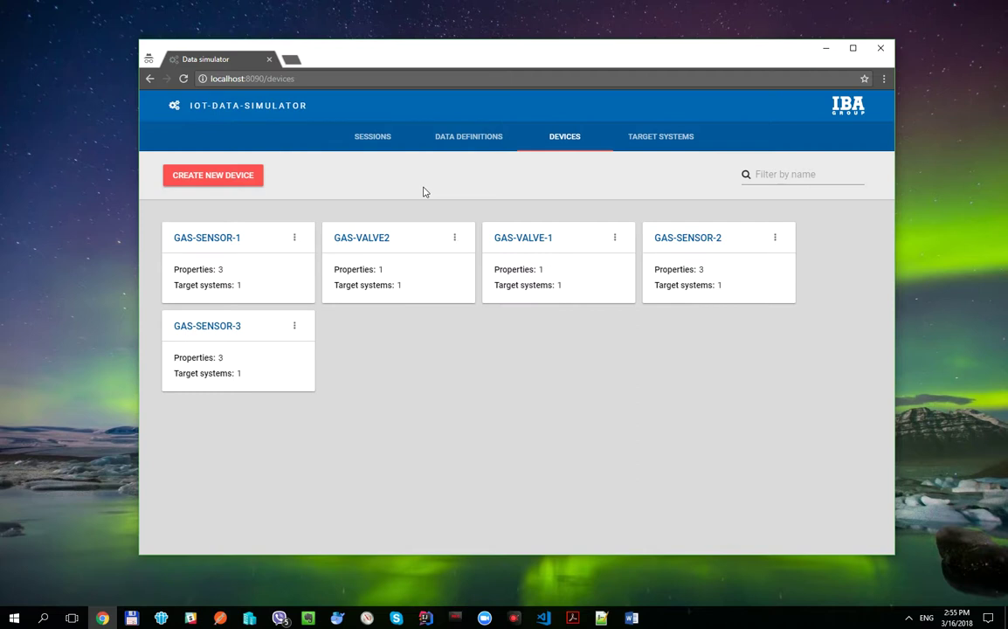
left_click(380, 139)
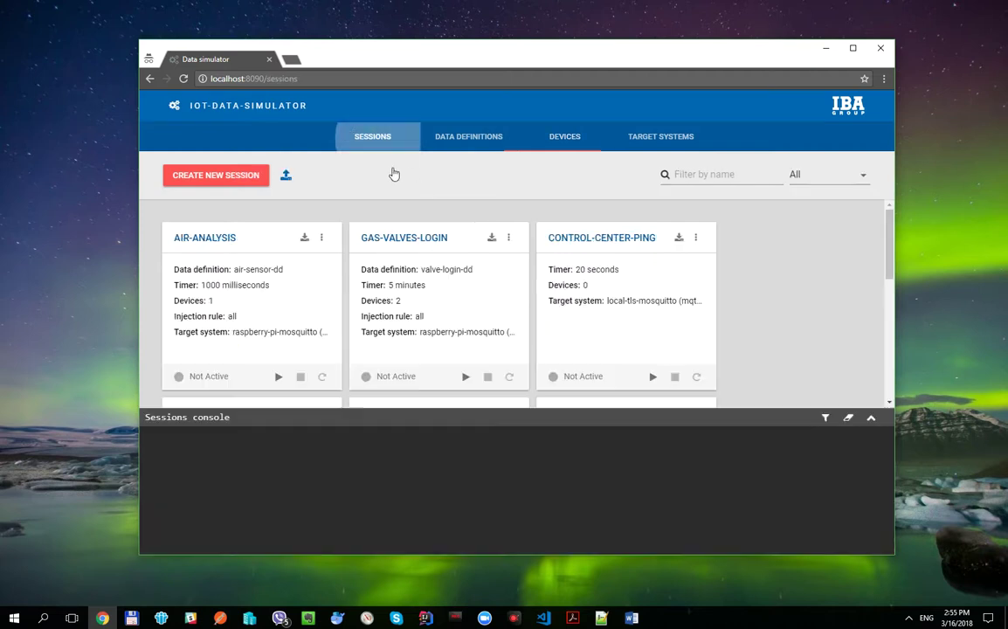
left_click(234, 177)
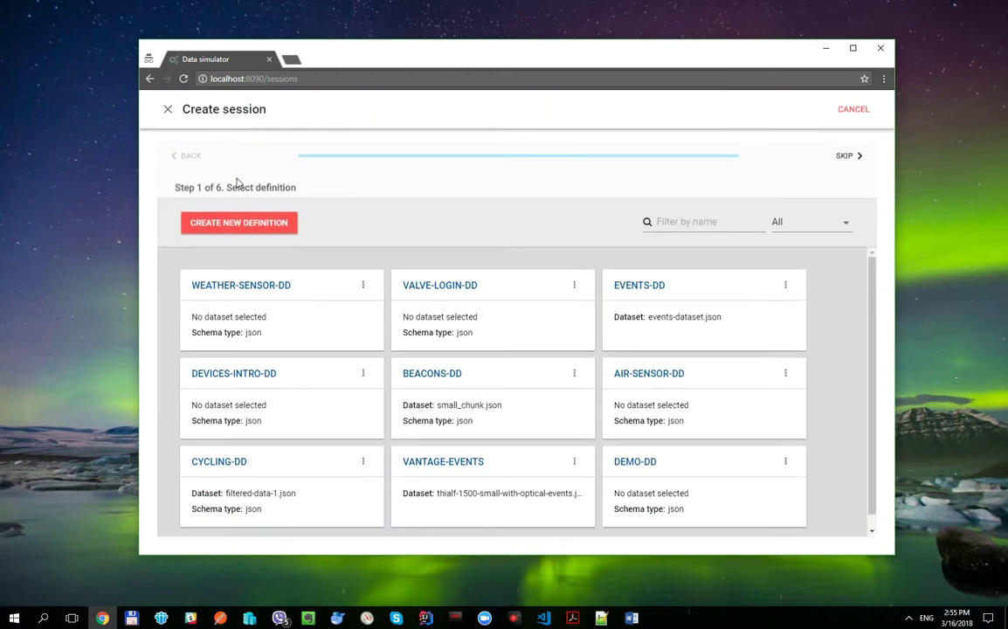
left_click(277, 224)
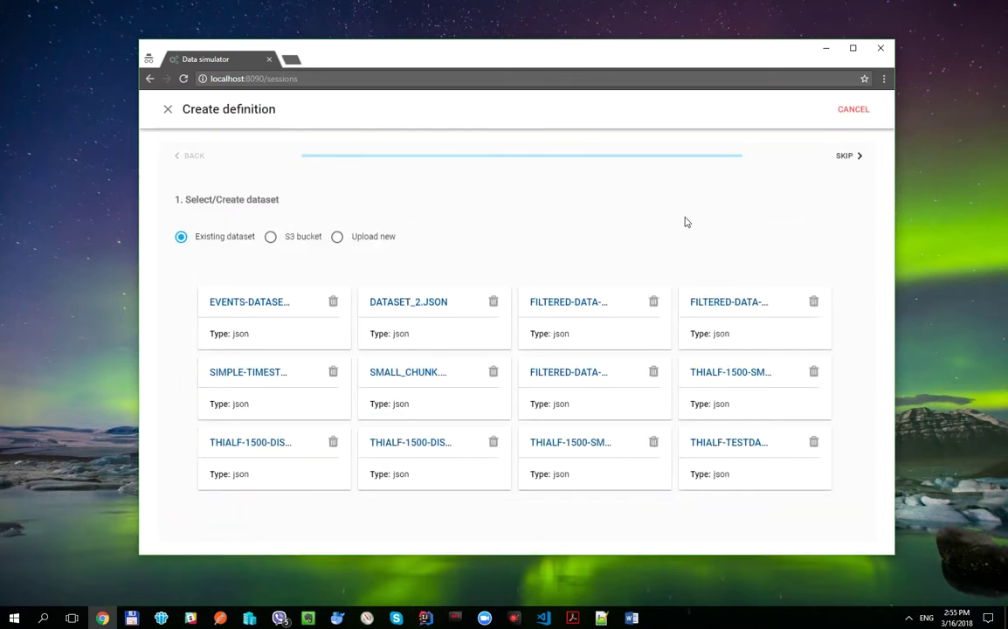
left_click(844, 159)
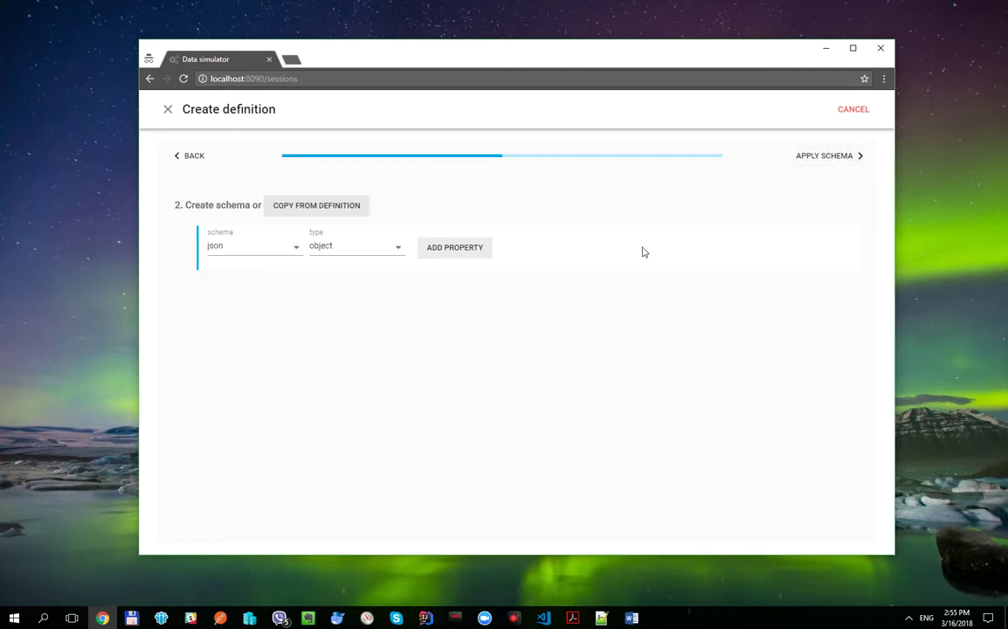
Add a deviceId property (key devic) and a double latitude property (key lat)
left_click(461, 252)
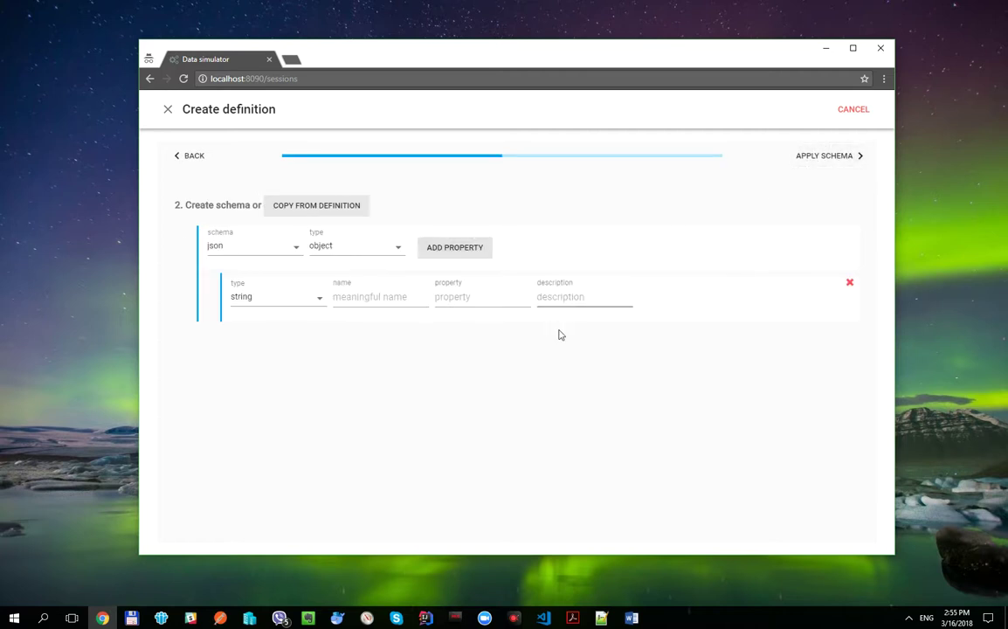
left_click(408, 299)
type("devi")
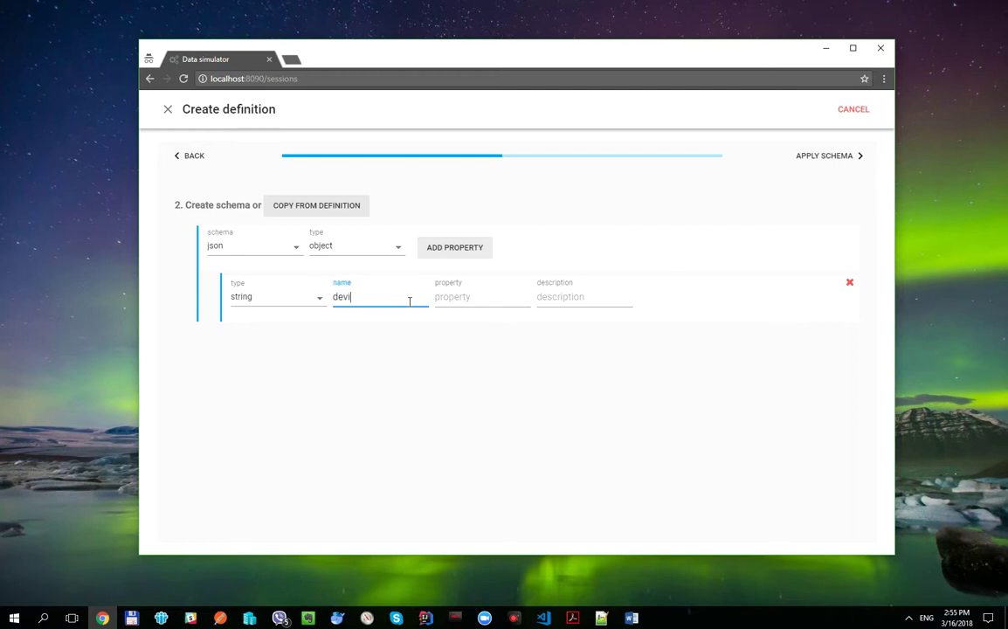
type("ceId")
key("Tab")
type("devic")
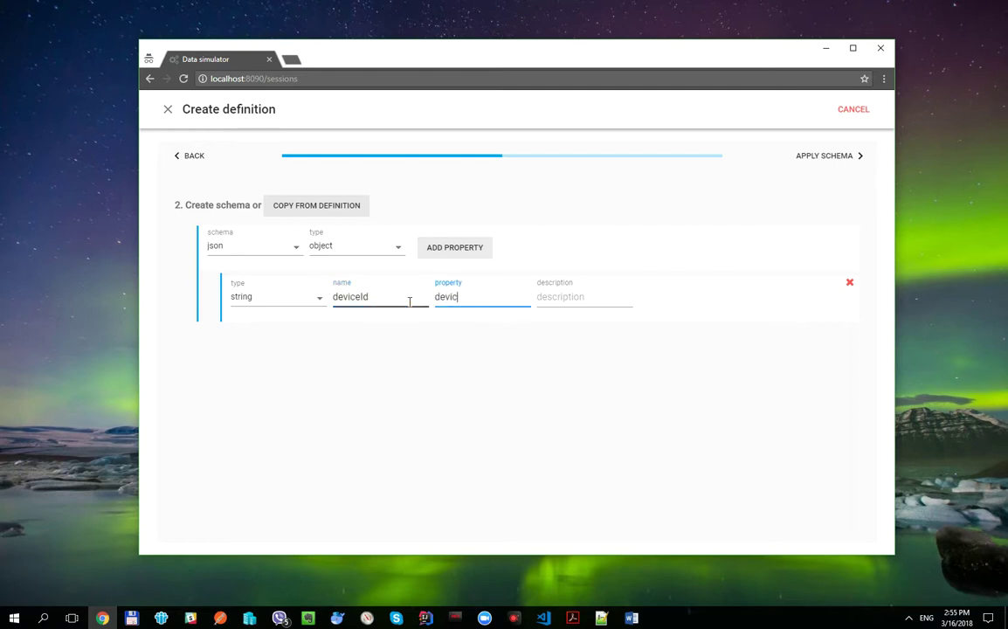
left_click(467, 250)
left_click(316, 350)
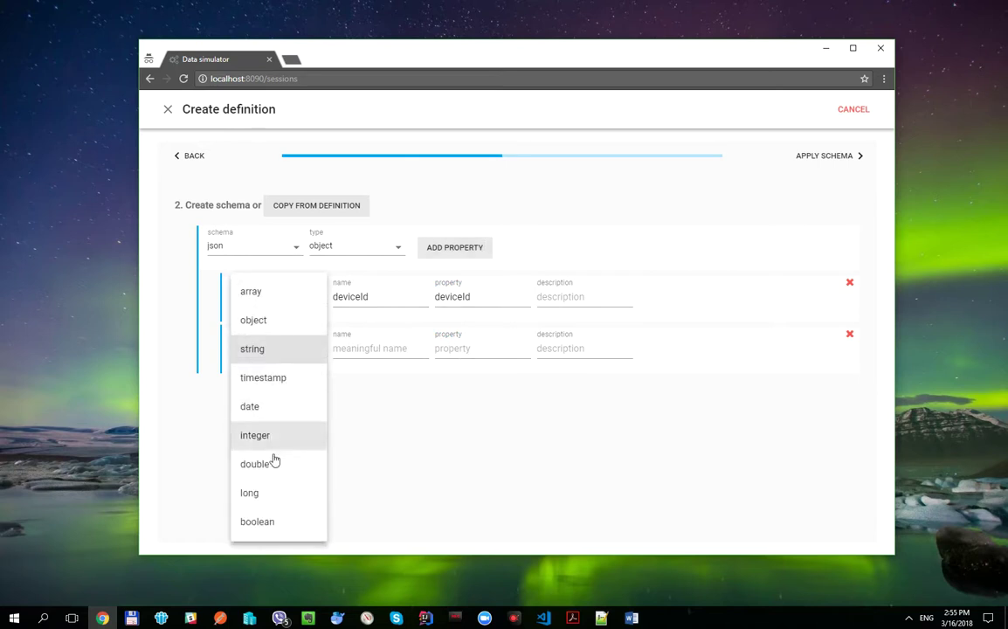
left_click(274, 462)
left_click(381, 348)
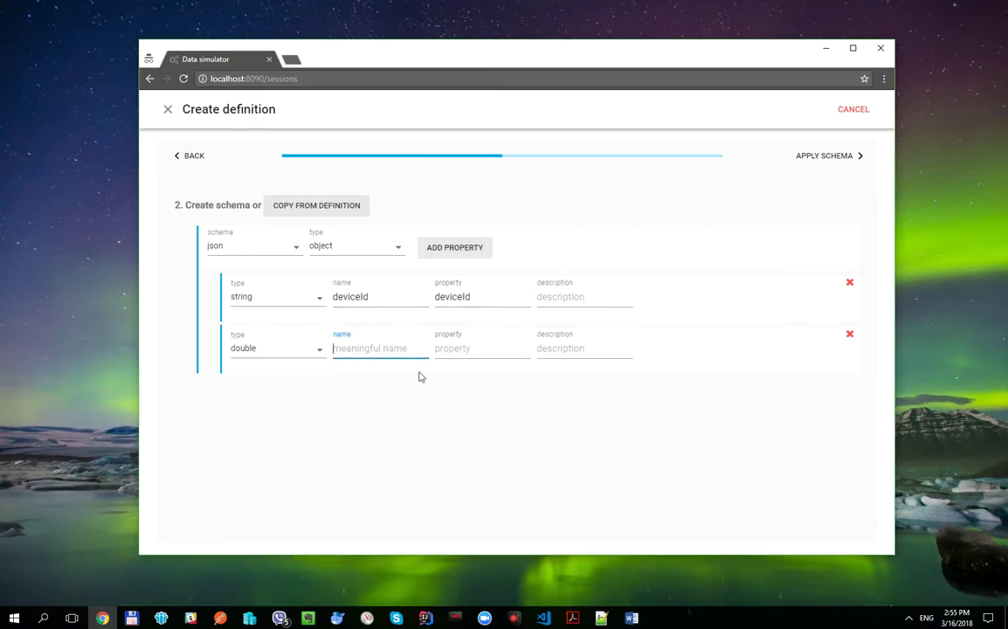
type("latitude")
key("Tab")
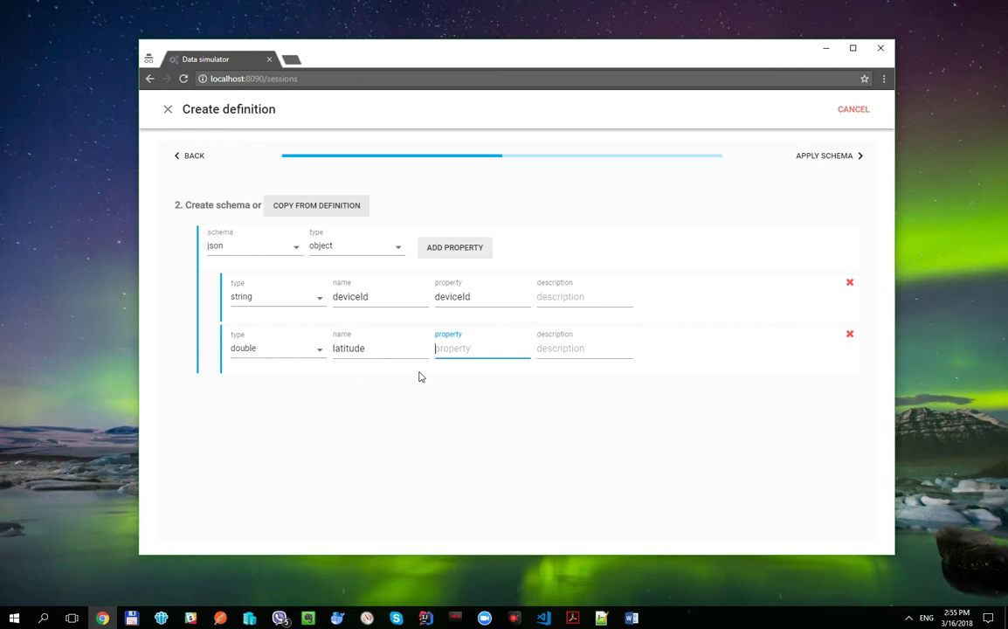
type("lat")
Add a double longitude property with key long
left_click(421, 394)
left_click(446, 248)
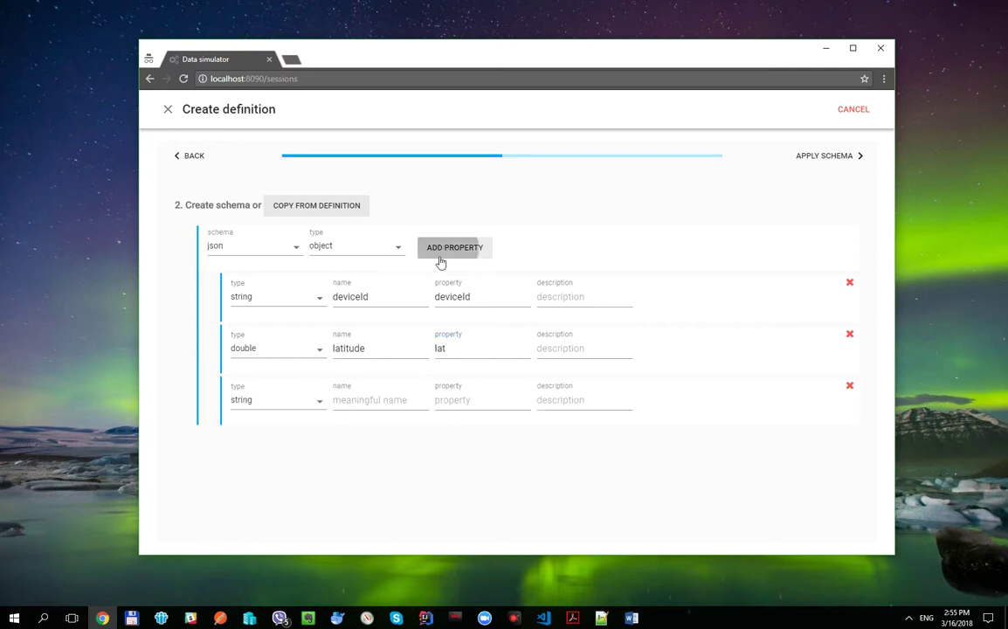
left_click(315, 404)
left_click(273, 468)
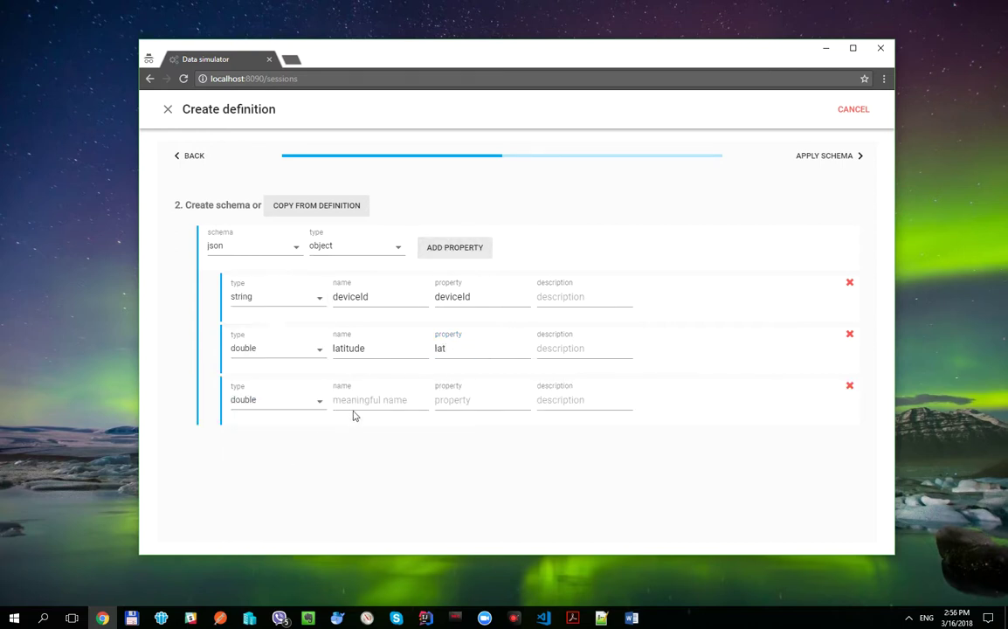
key("Tab")
type("longi")
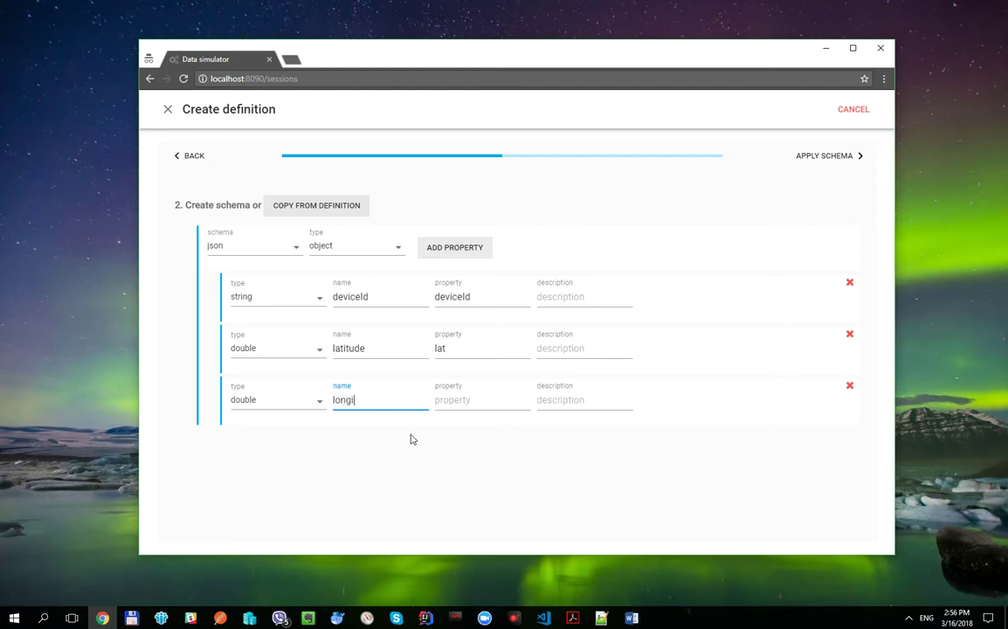
type("tude")
key("Tab")
type("long")
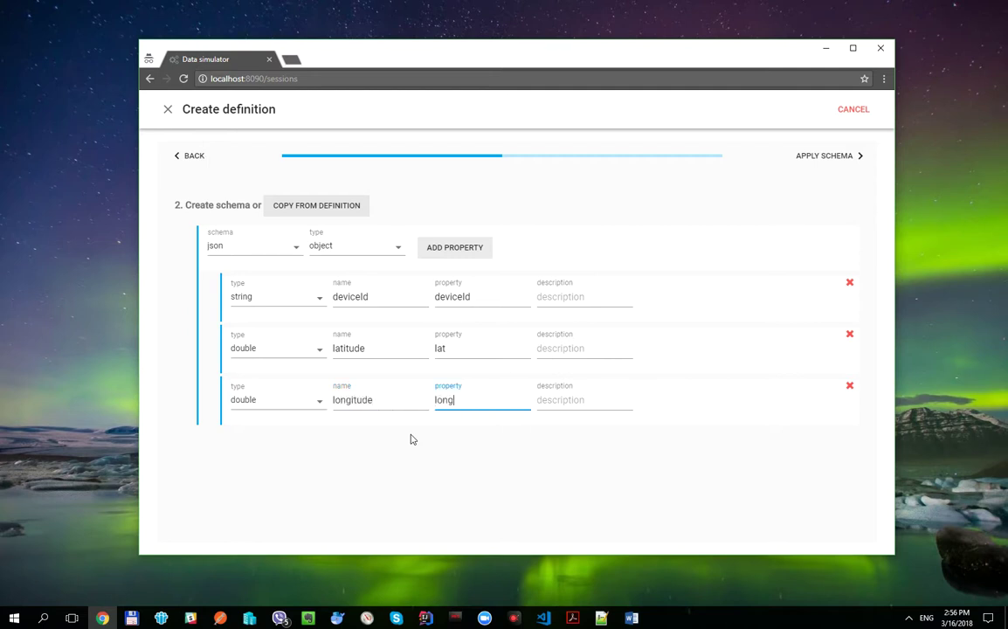
Add a double temperature property (key temp) and apply the schema
left_click(455, 248)
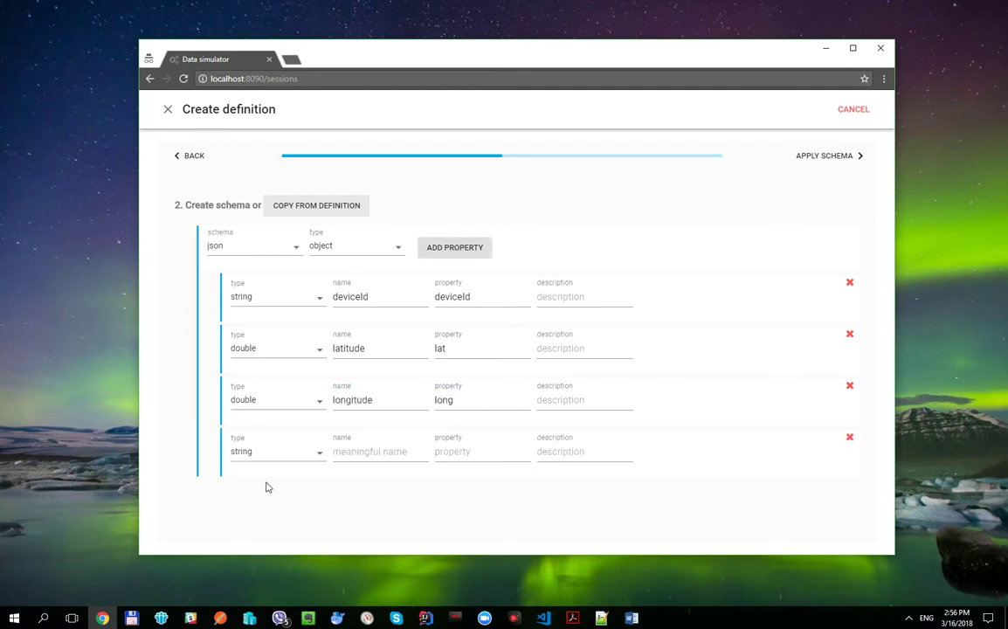
left_click(301, 454)
left_click(296, 465)
key("Tab")
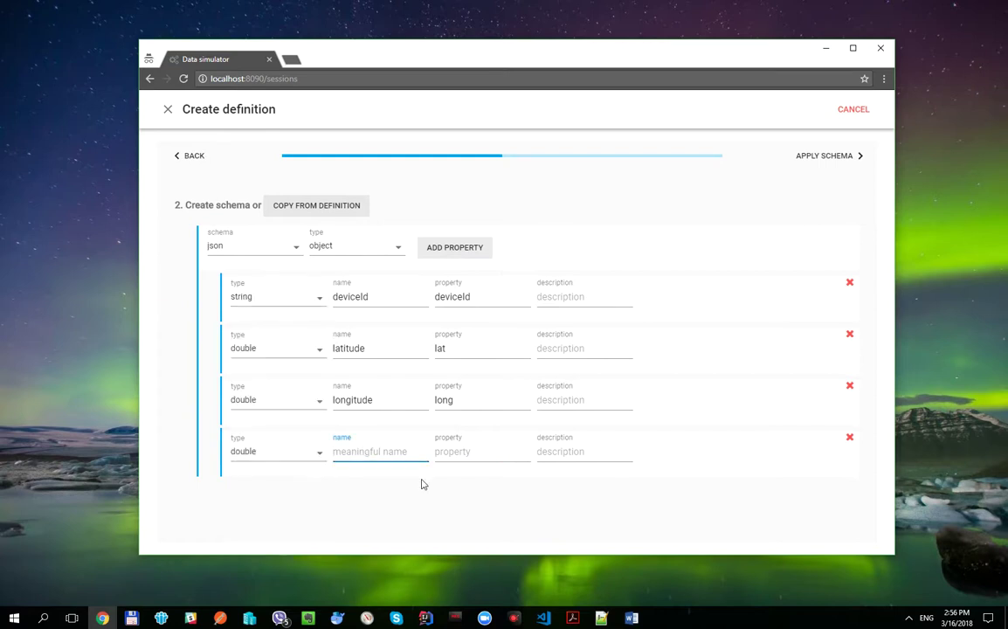
type("temperature")
key("Tab")
type("temp")
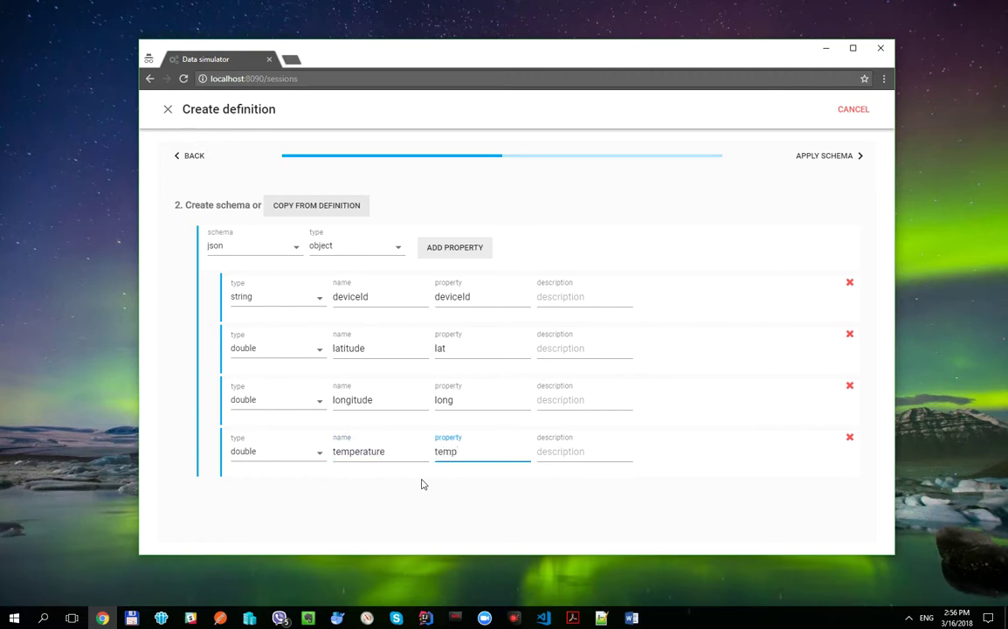
left_click(847, 159)
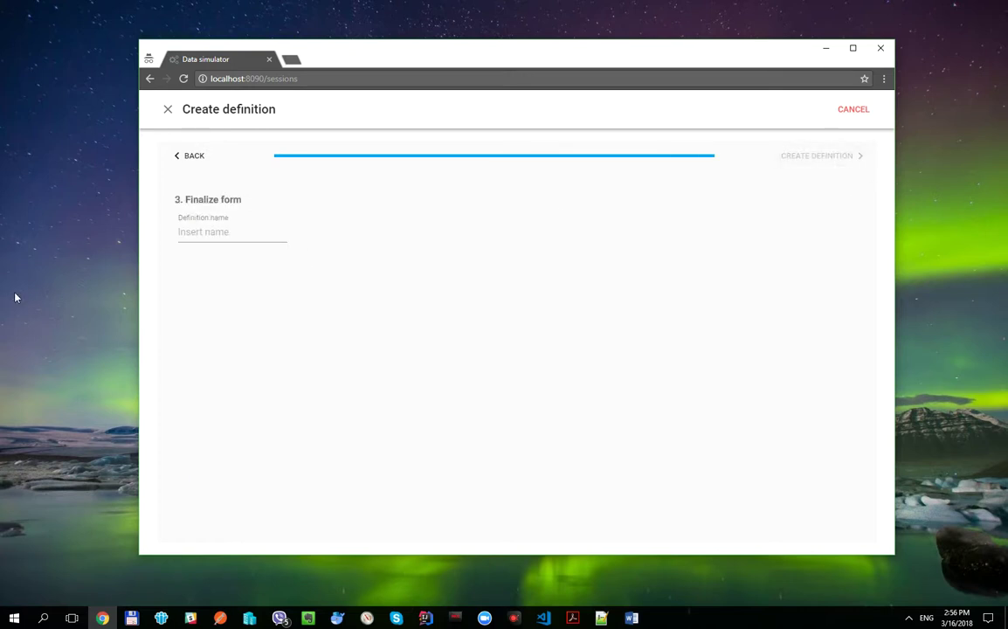
Save the definition as weather-dd and select WEATHER-DD for the session
left_click(240, 230)
type("weather-dd")
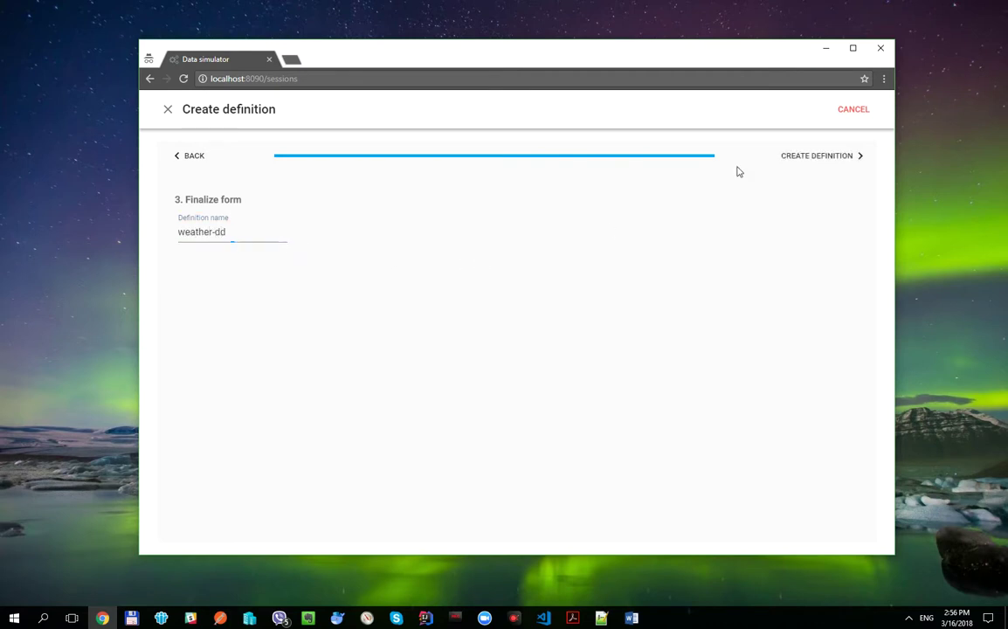
left_click(822, 159)
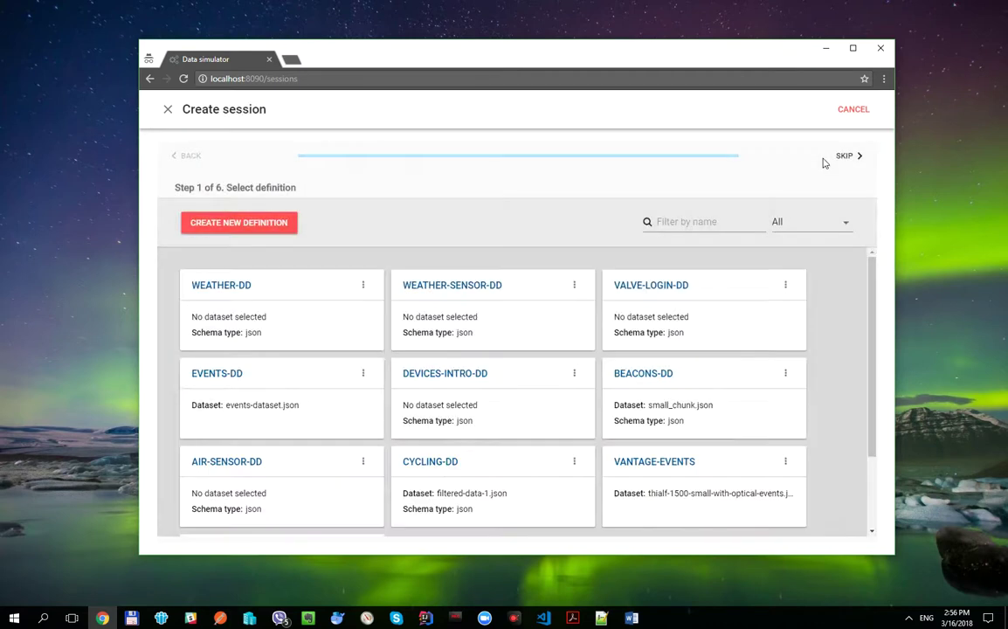
left_click(334, 328)
left_click(834, 159)
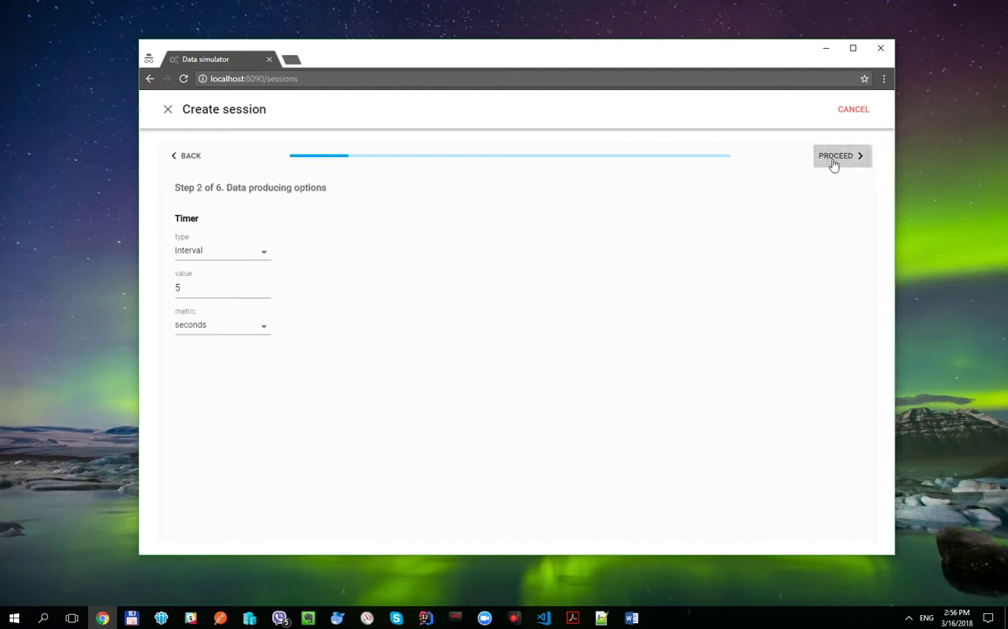
Set the timer interval to 1 second and skip device selection
left_click(245, 287)
key("BackSpace")
type("1")
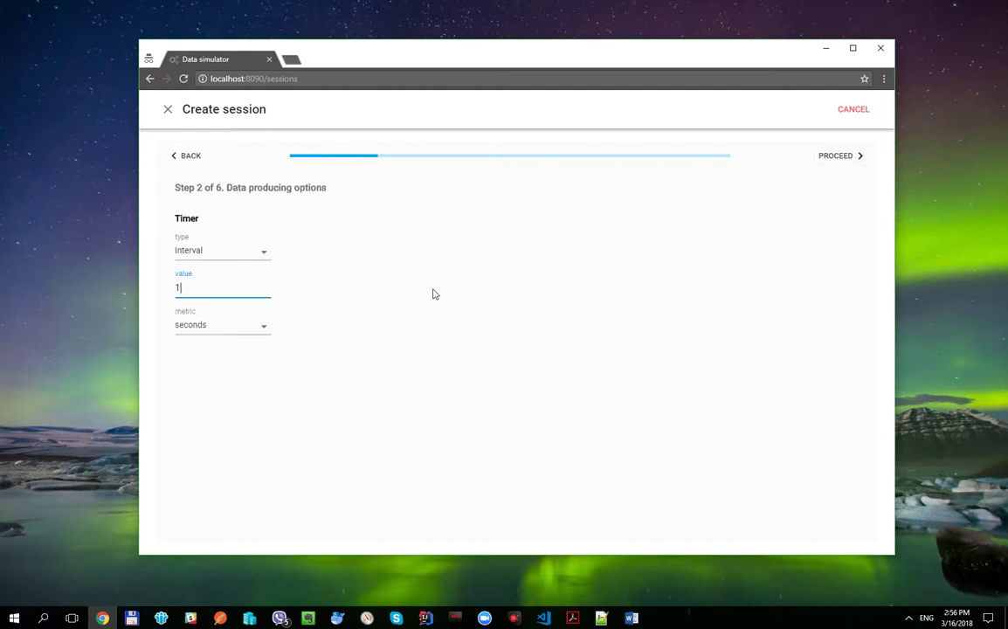
left_click(453, 295)
left_click(838, 163)
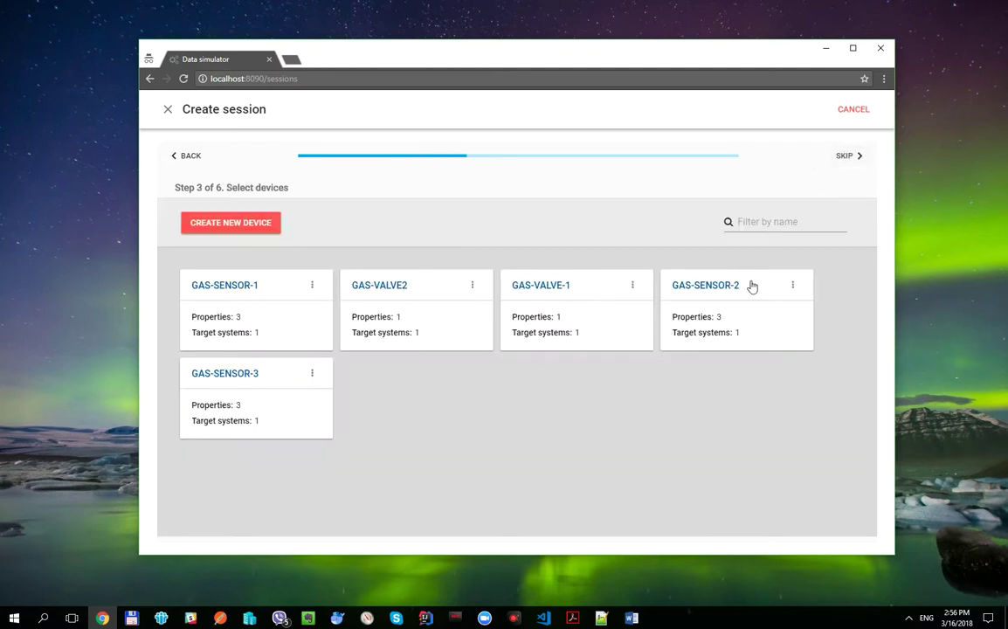
left_click(852, 156)
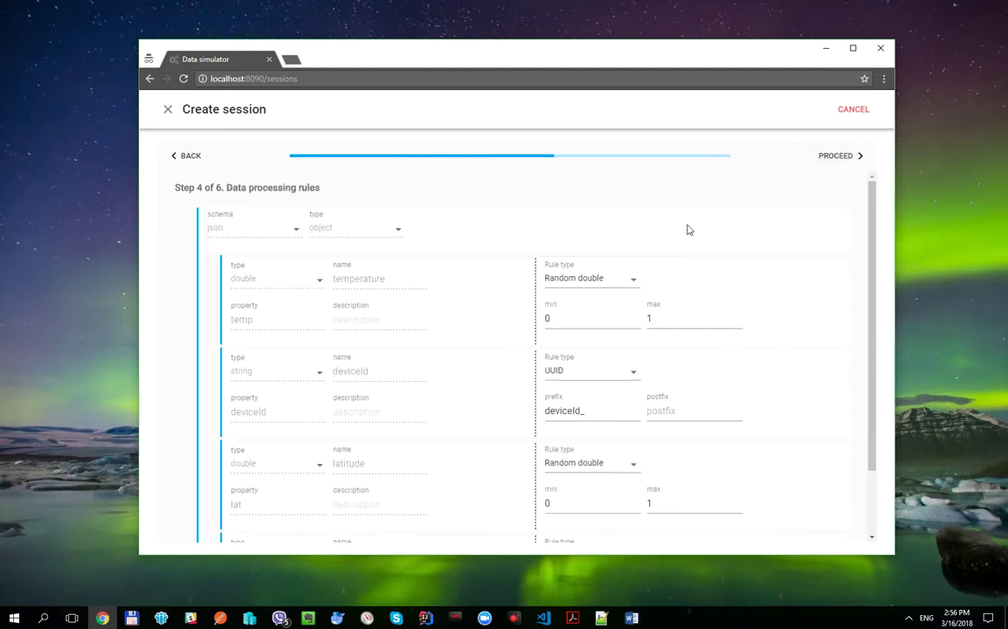
Set the temperature rule range to a minimum of 20 and maximum of 30
scroll(756, 237, "down", 1)
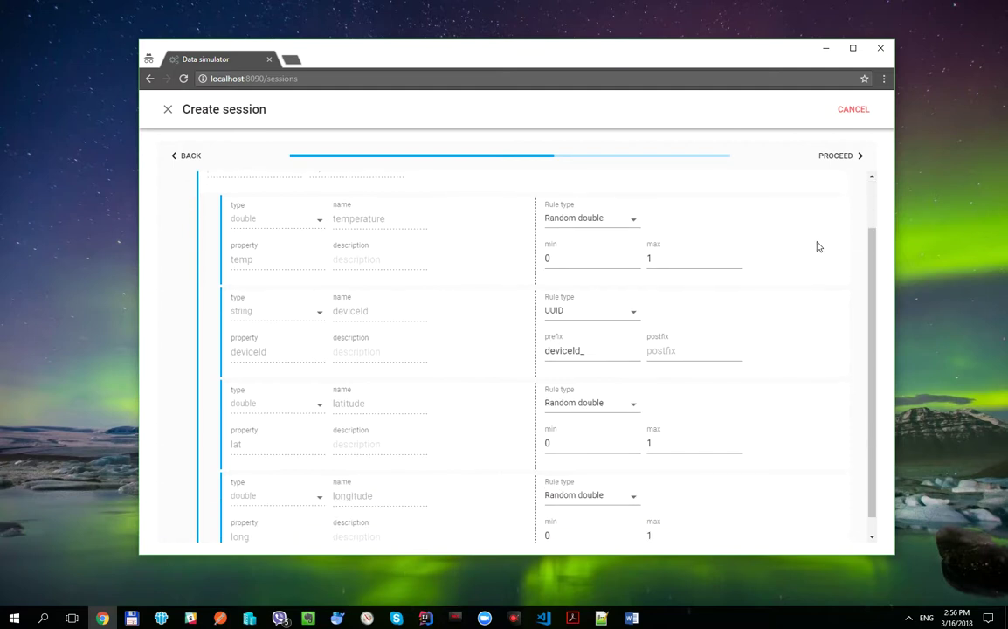
left_click(625, 259)
double_click(626, 259)
type("20")
key("Tab")
type("3")
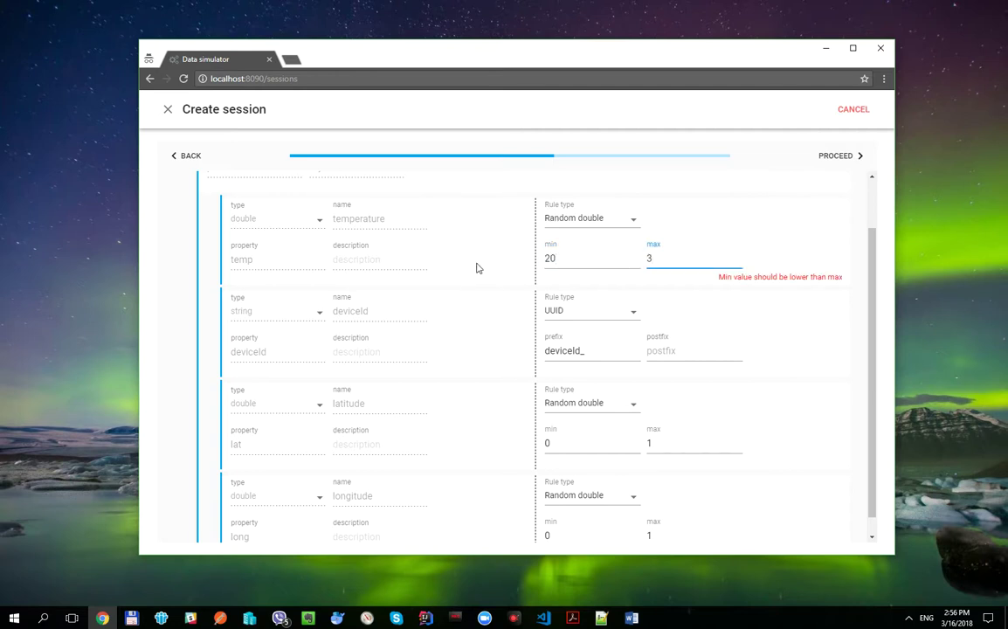
type("0")
left_click_drag(871, 265, 873, 279)
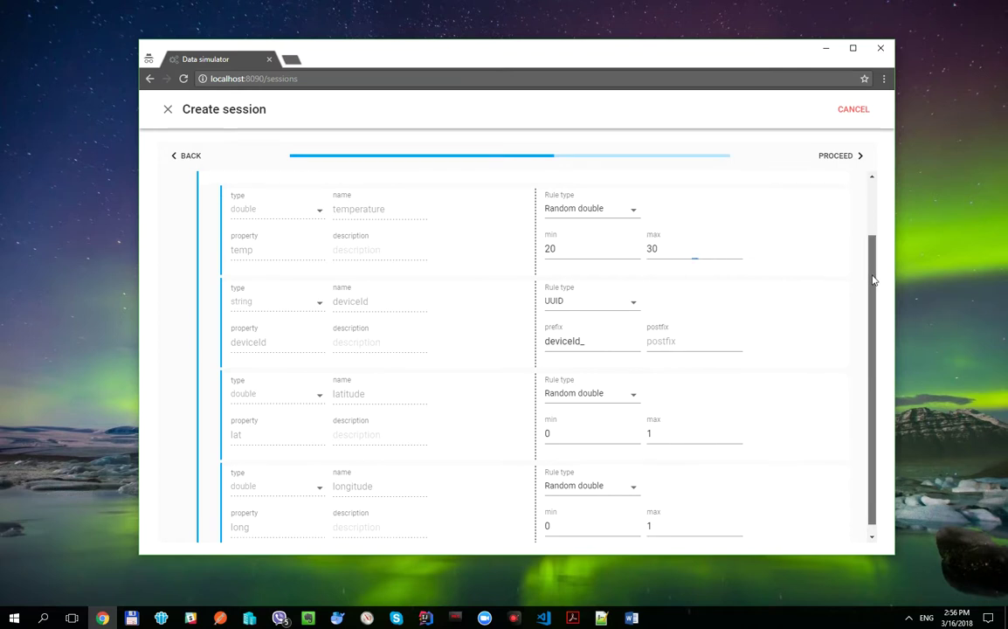
Make deviceId a literal string 'device1' and latitude a literal double 120.120
left_click(634, 303)
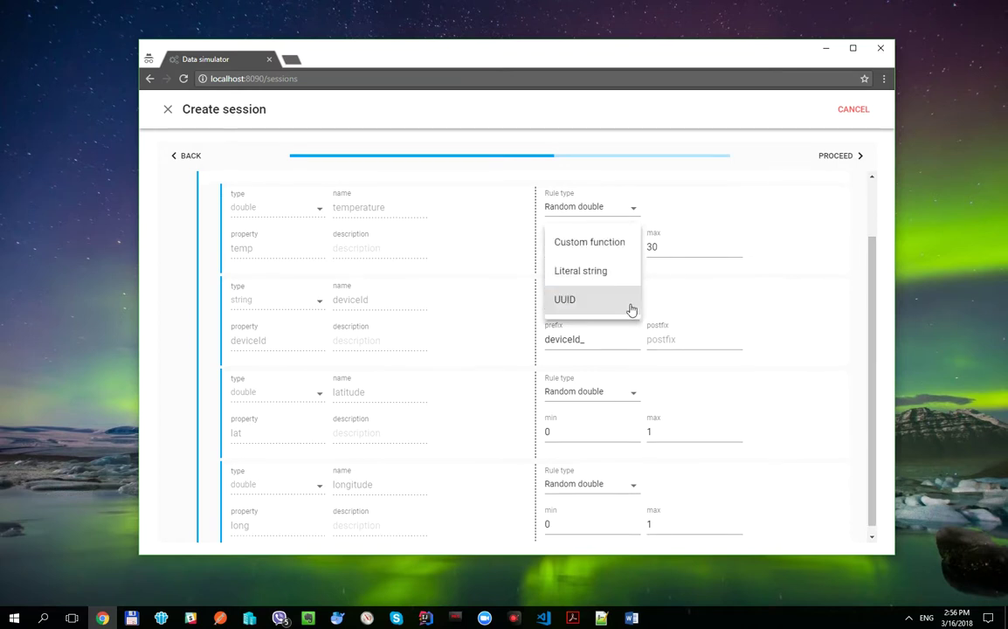
left_click(614, 275)
left_click(682, 317)
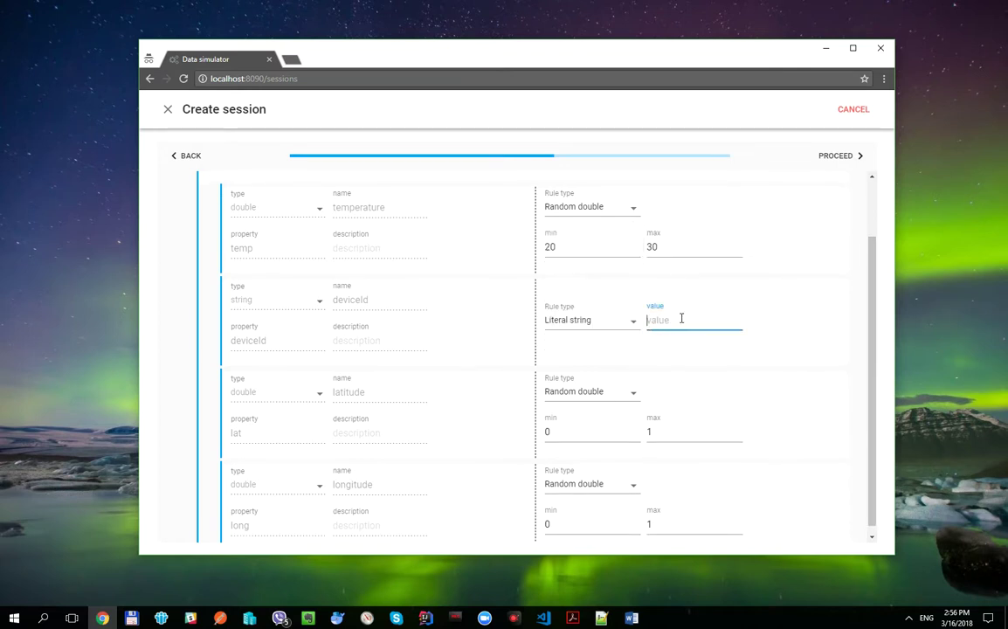
type("device1")
left_click(622, 394)
left_click(609, 376)
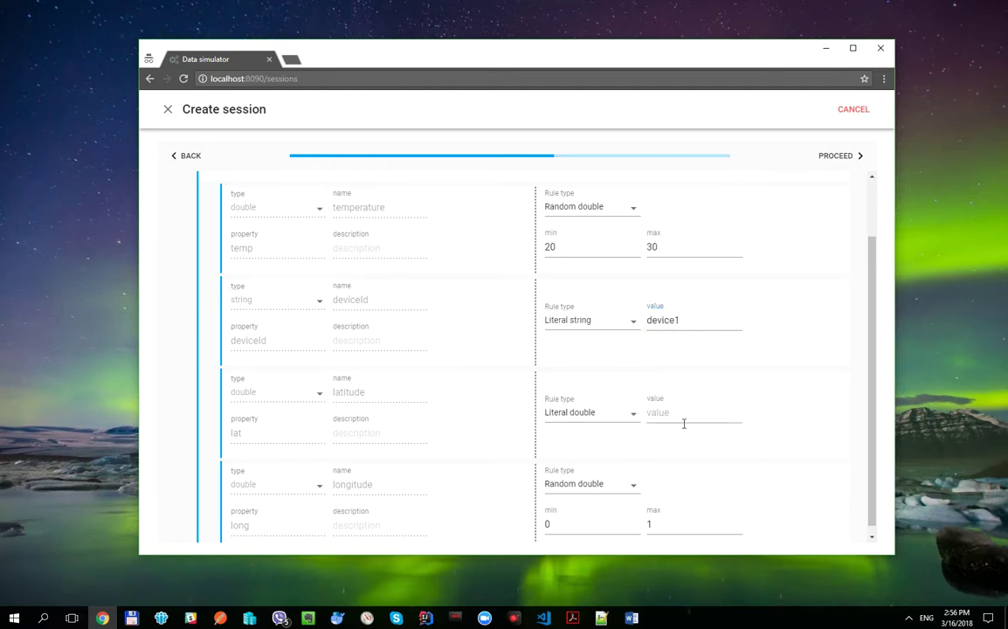
left_click(682, 412)
type("120.120")
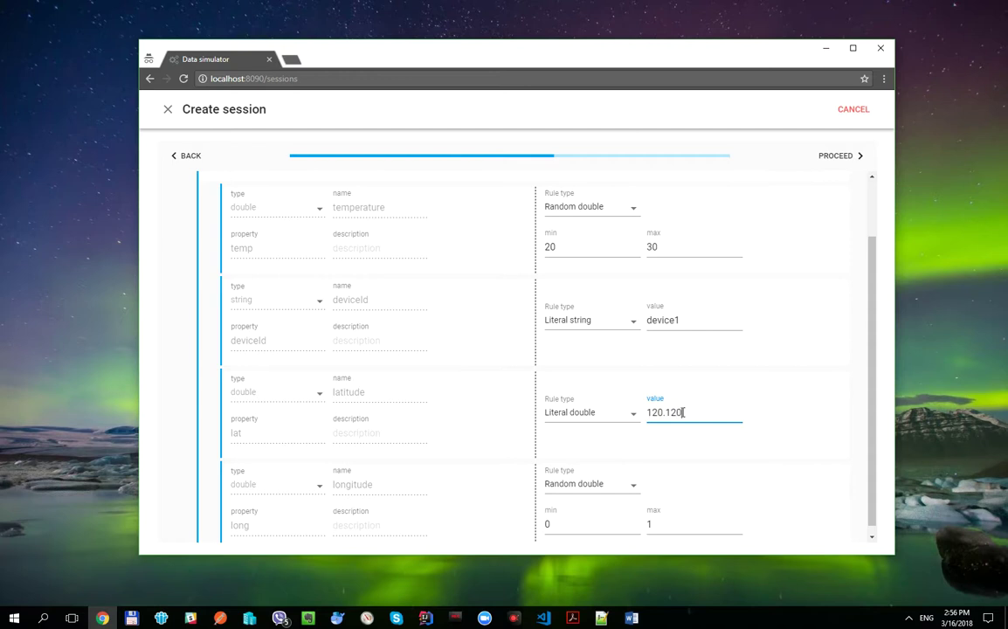
Make longitude a literal double 90.90 and continue to the target system step
left_click(630, 479)
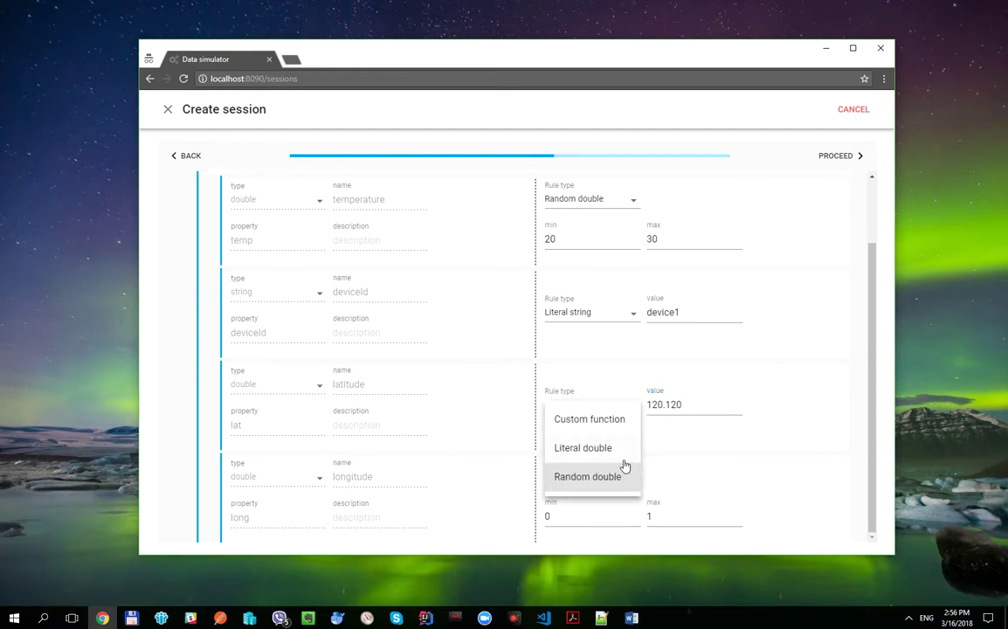
left_click(603, 452)
left_click(680, 492)
type("90")
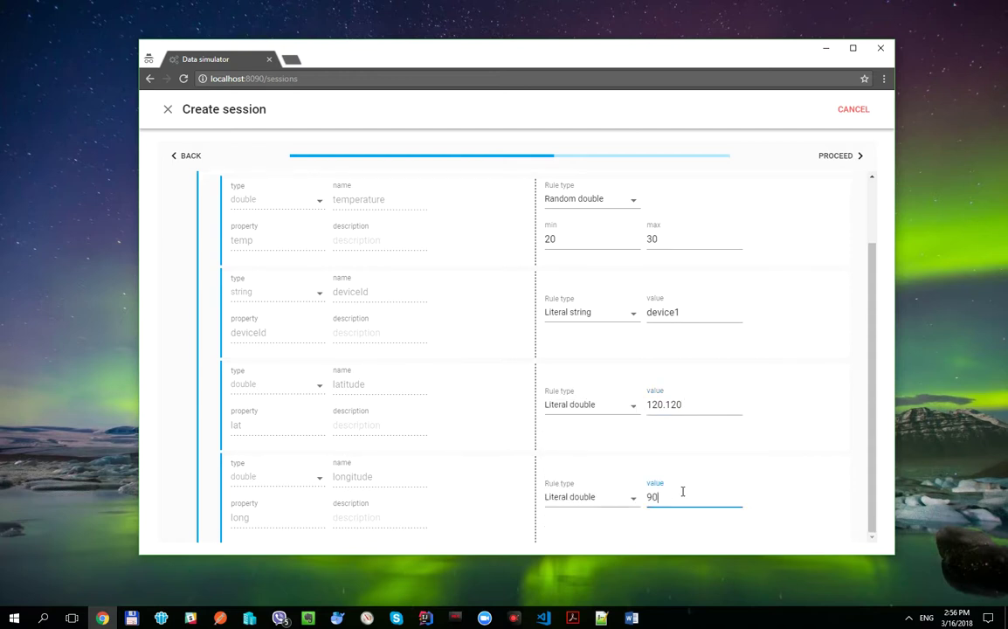
type("/90")
type(".90")
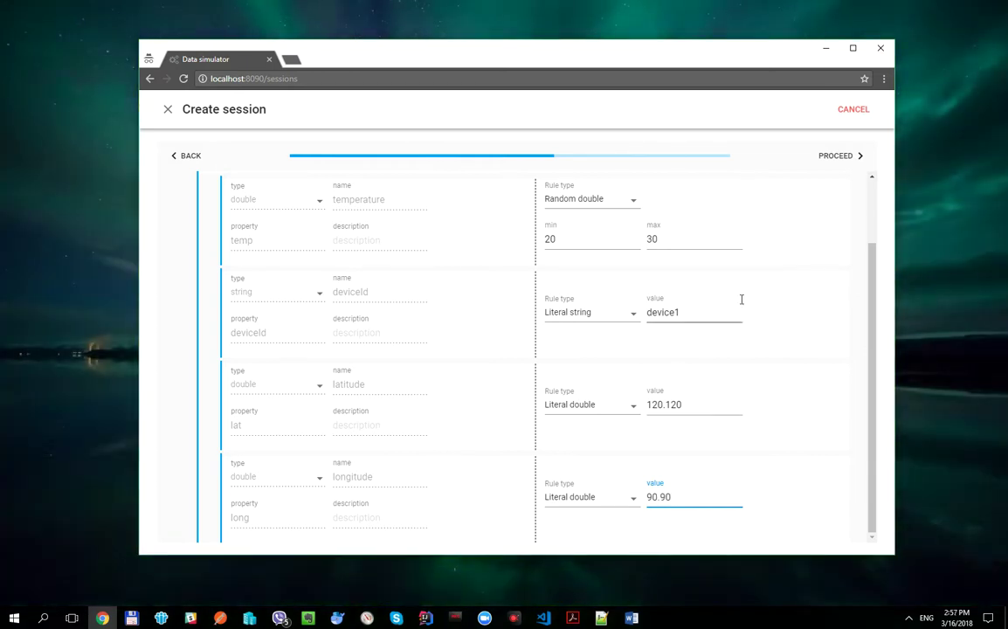
left_click(836, 156)
scroll(572, 410, "down", 3)
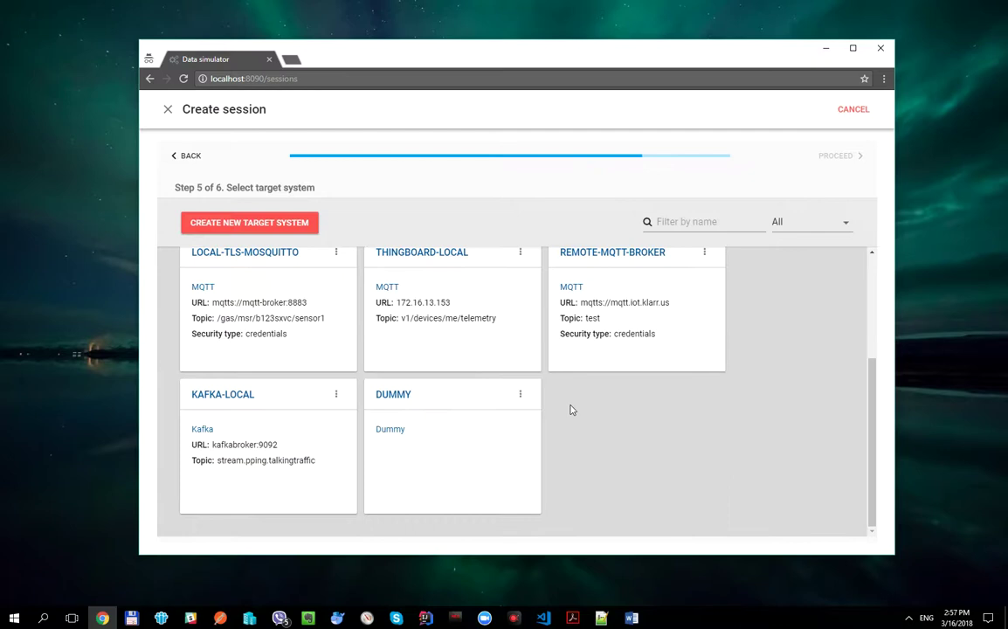
Choose the DUMMY target and create the session named 'weather-sensor'
left_click(474, 446)
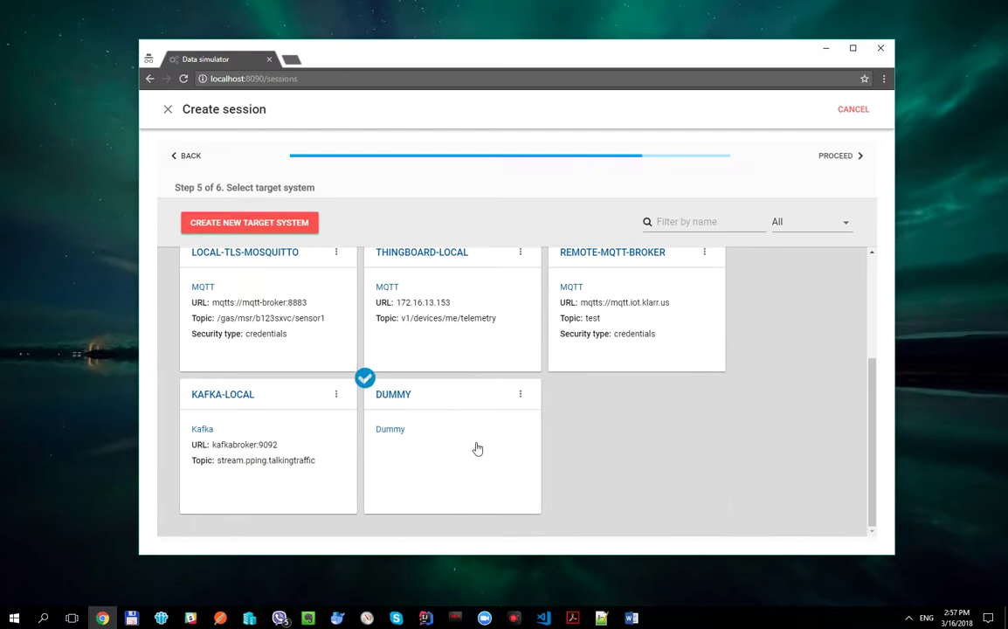
left_click(835, 156)
left_click(303, 224)
type("we")
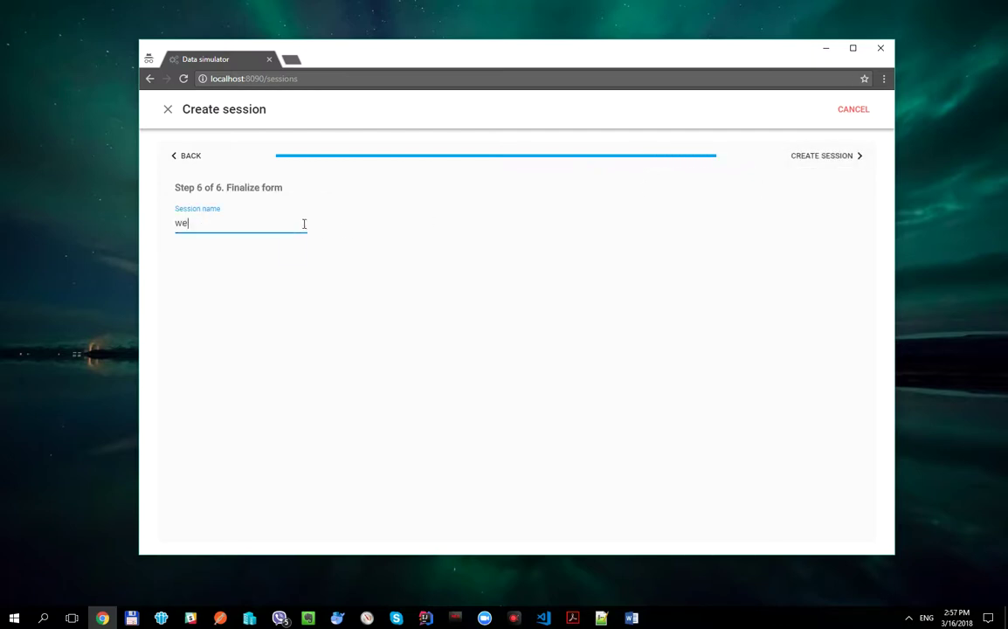
type("ather-sensor")
left_click(586, 266)
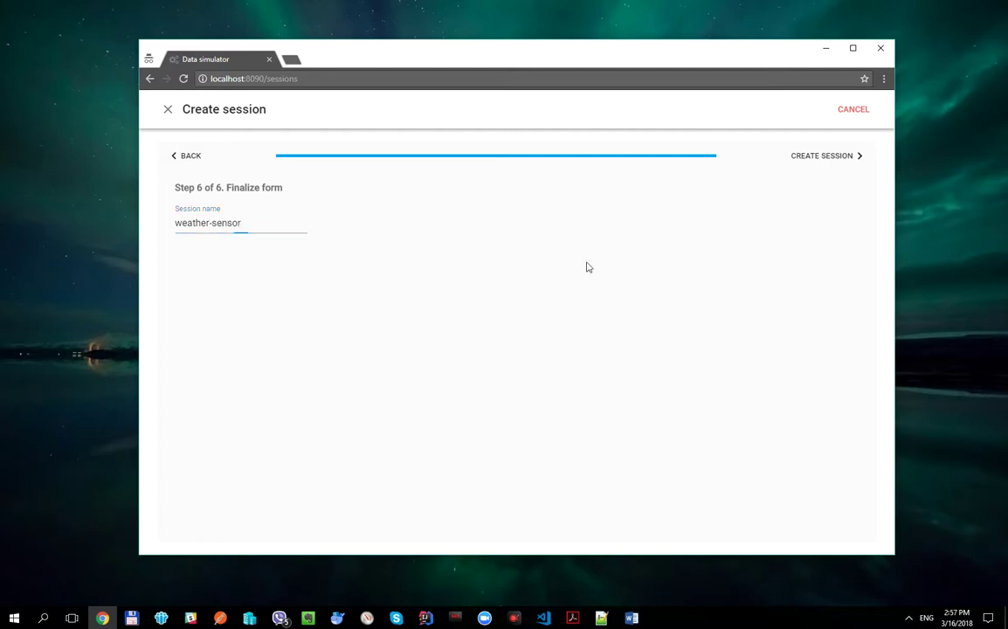
left_click(814, 162)
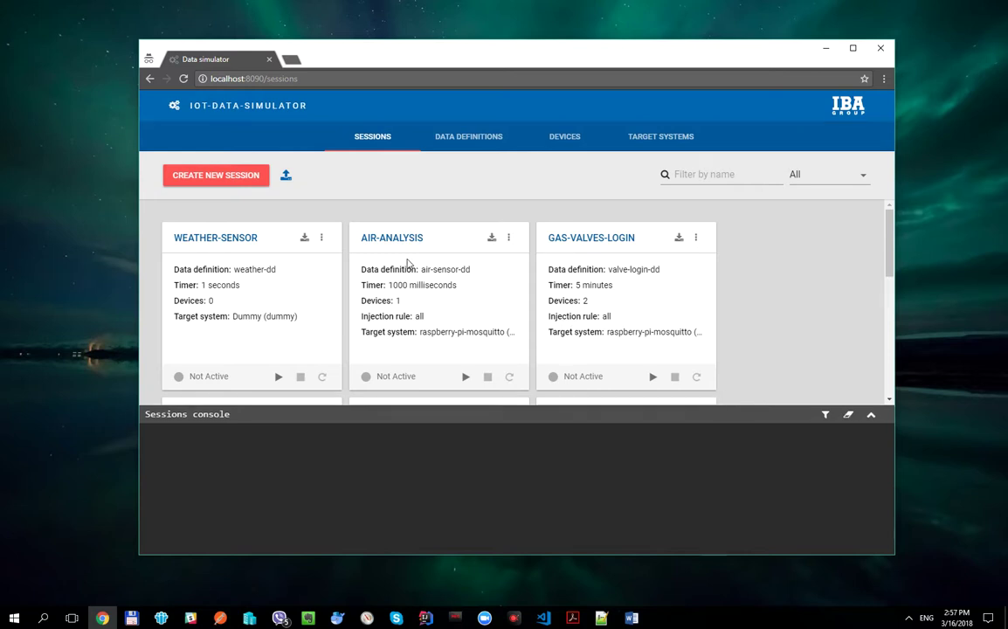
Run the WEATHER-SENSOR session briefly, stop it, then enlarge and clear the console
scroll(332, 271, "down", 1)
scroll(305, 341, "up", 1)
left_click(278, 377)
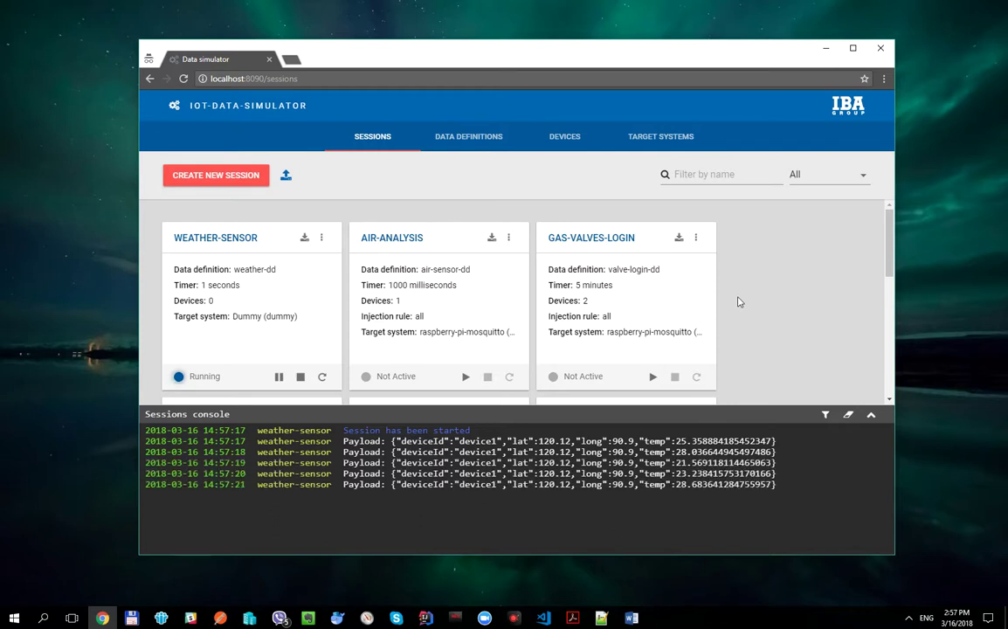
left_click(300, 378)
left_click_drag(592, 415, 597, 410)
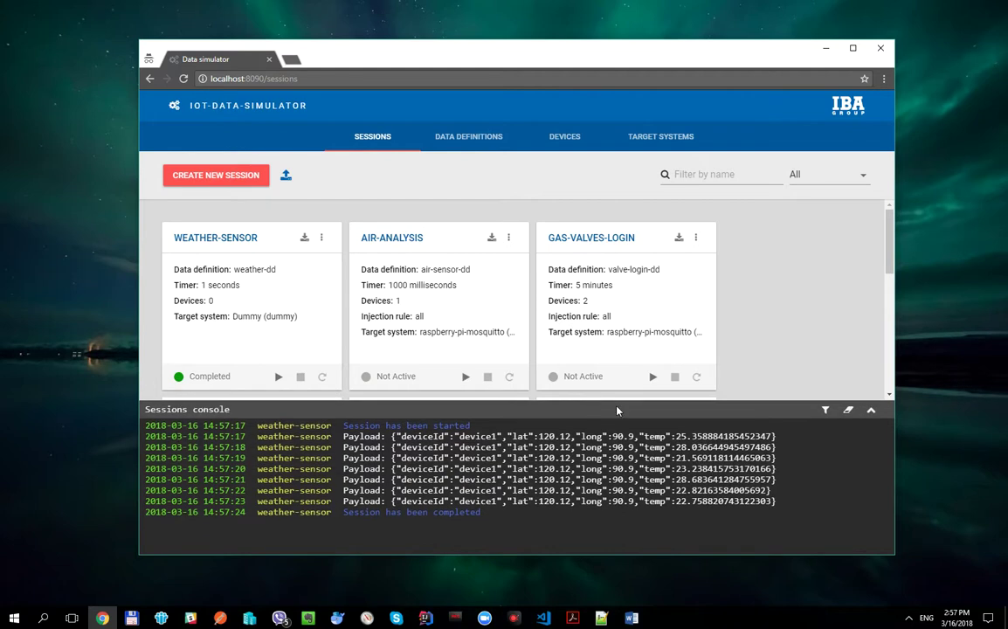
left_click(849, 410)
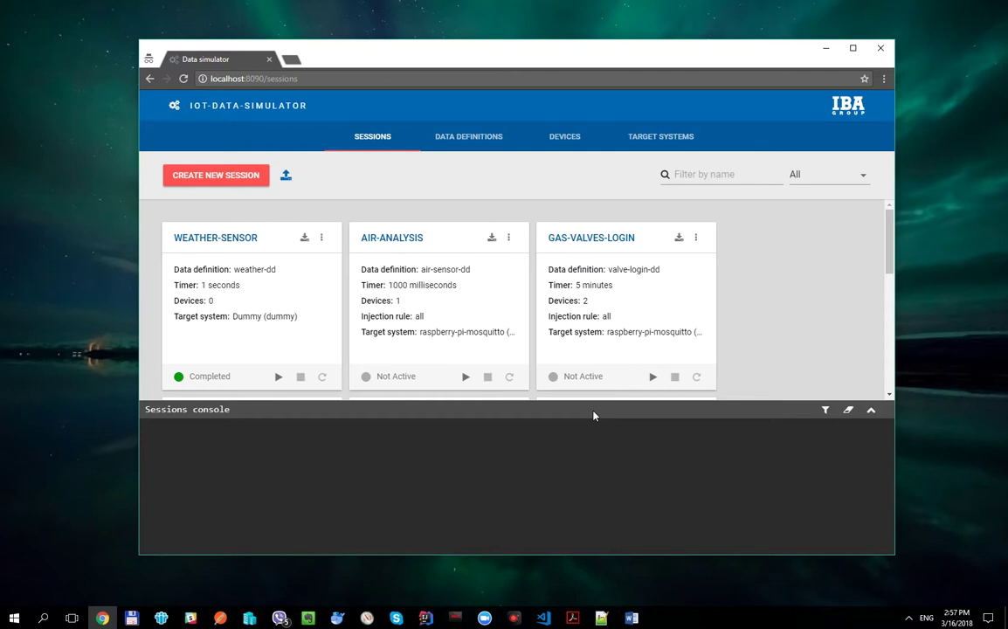
Open the weather-sensor session for update and advance to device selection
left_click(321, 237)
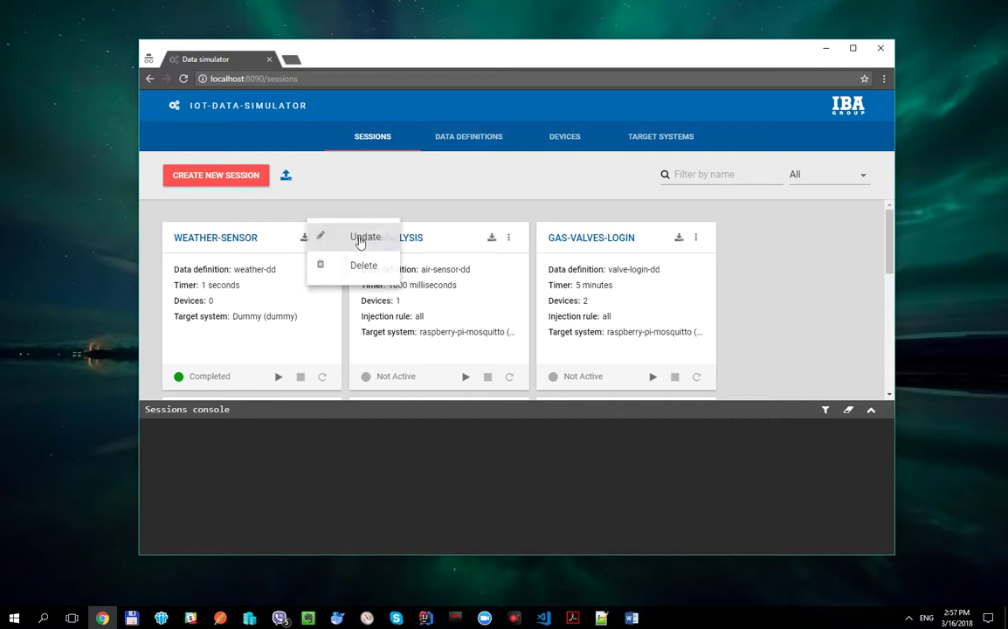
left_click(536, 244)
left_click(837, 157)
left_click(837, 156)
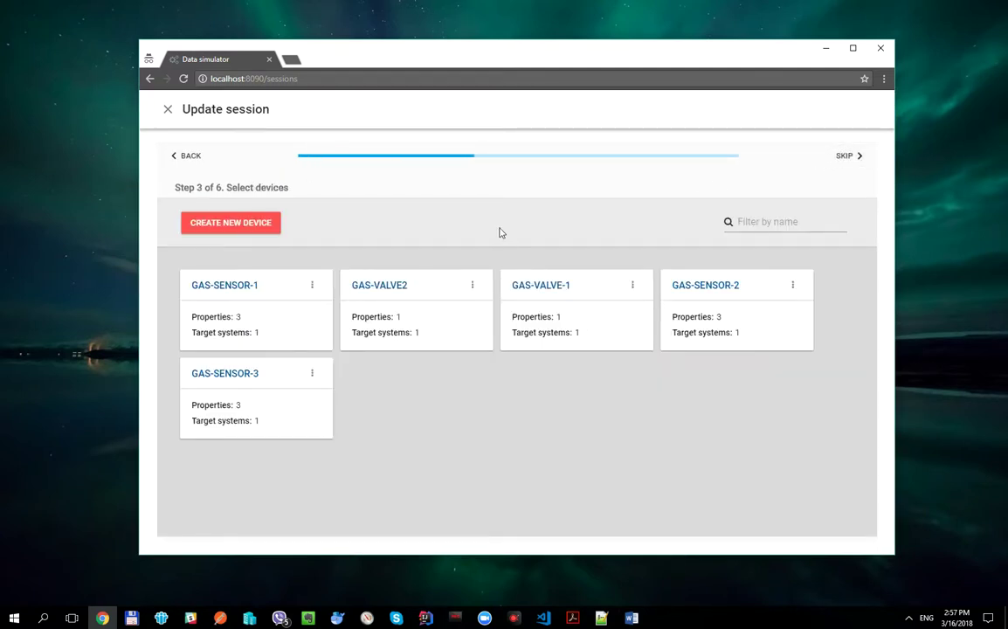
Create a new device named sensor1 with property deviceId set to device1
left_click(212, 226)
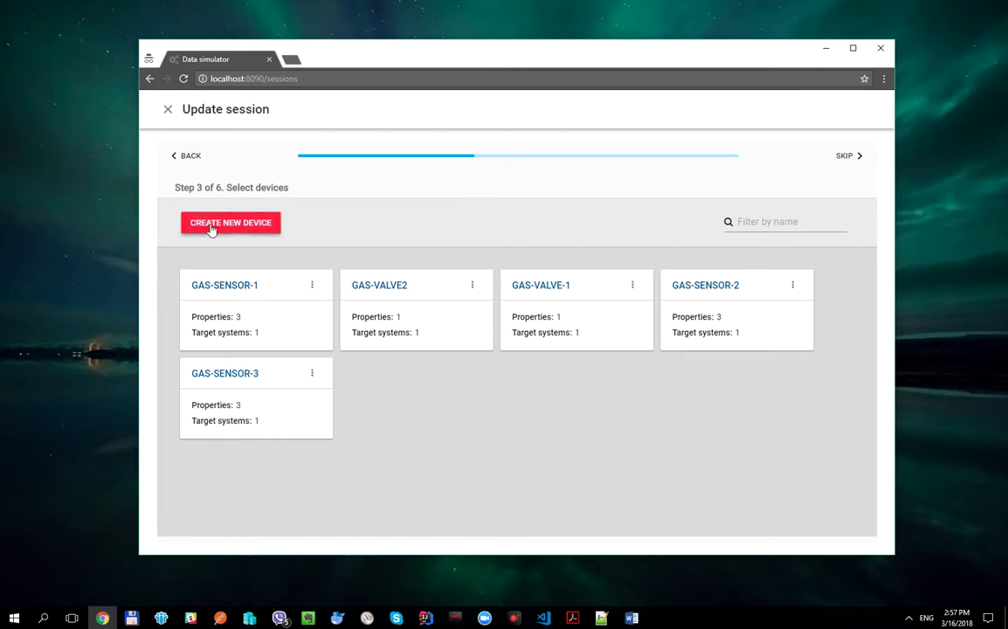
left_click(230, 225)
type("s")
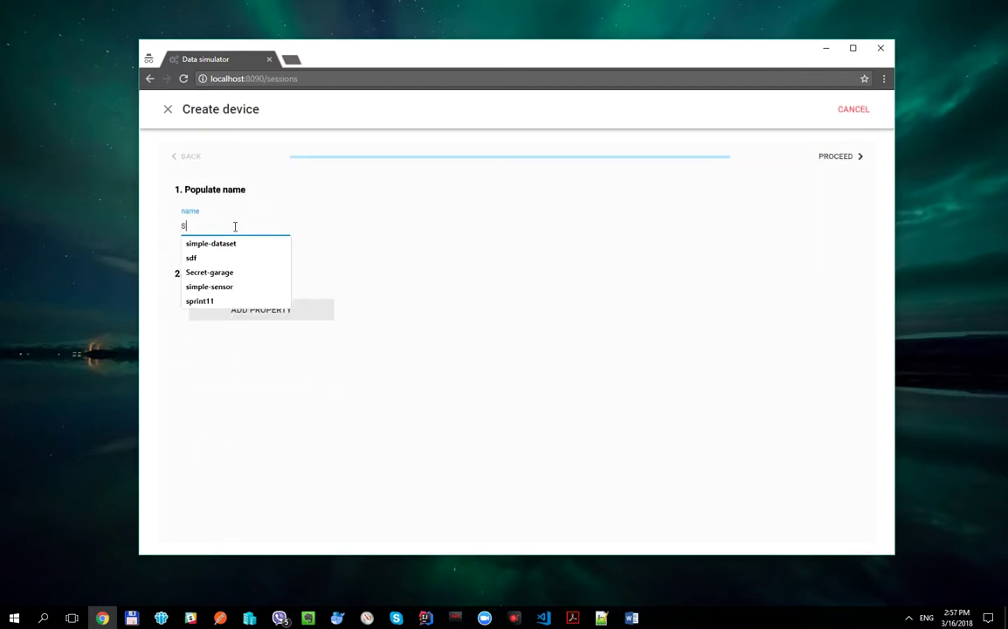
type("ensor1")
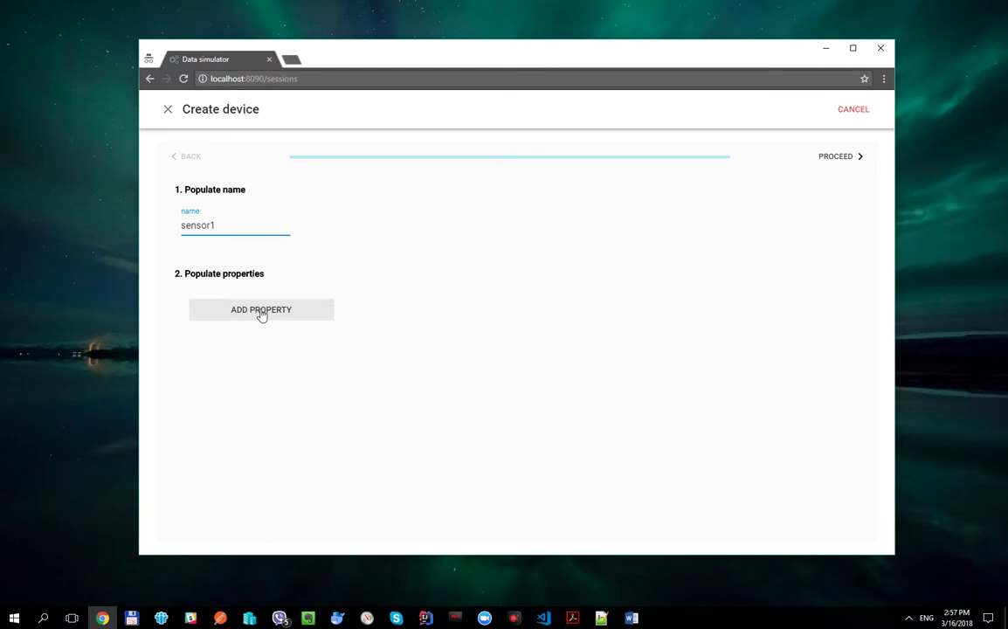
left_click(261, 314)
type("deviceId")
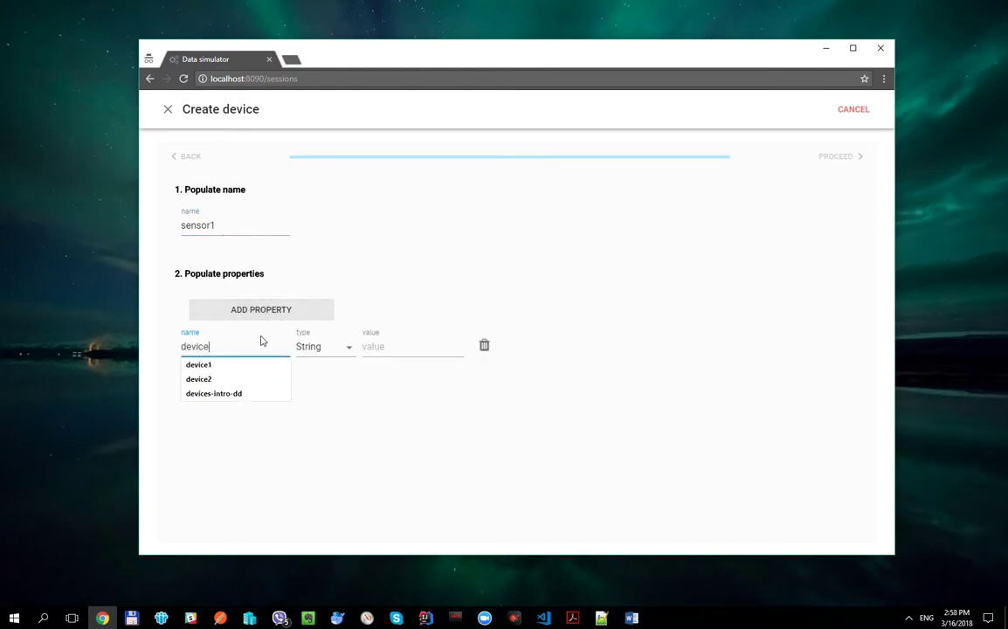
left_click(389, 348)
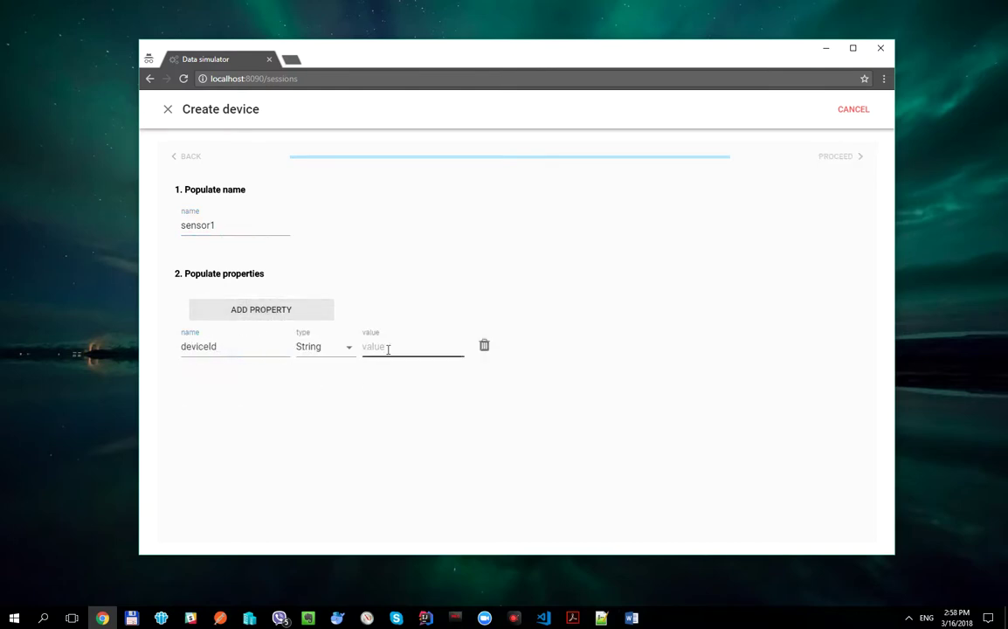
type("device1")
left_click(477, 470)
Add a Number property lat with value 120.120 to sensor1
left_click(298, 312)
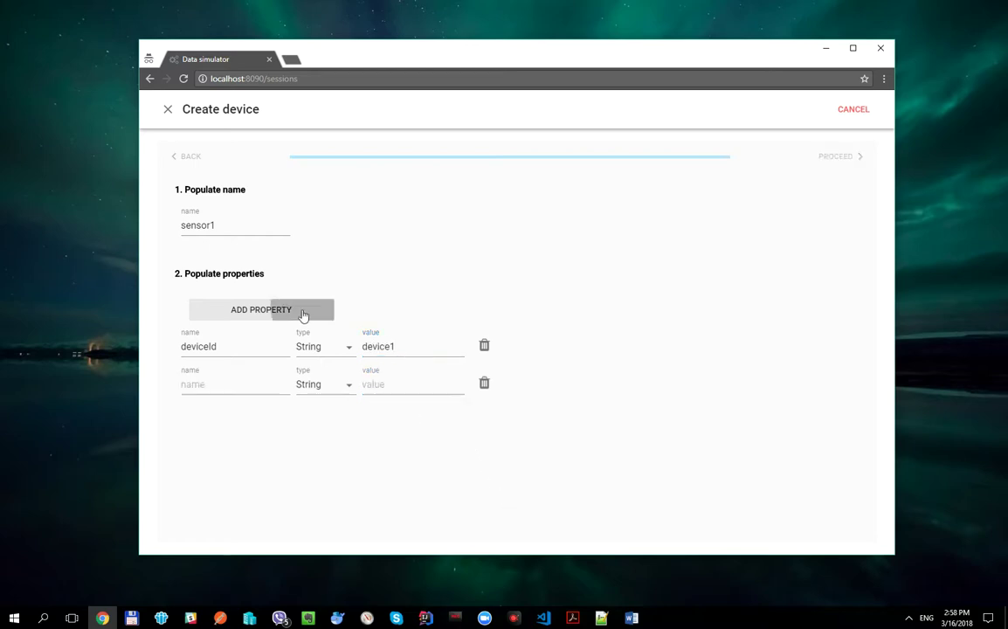
left_click(269, 385)
type("lat")
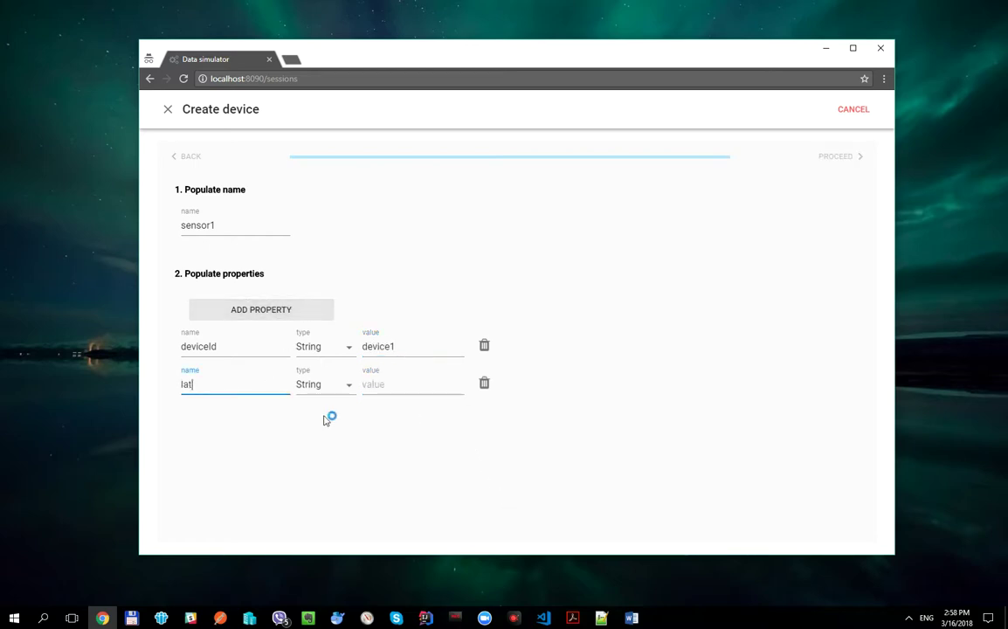
left_click(344, 385)
left_click(335, 415)
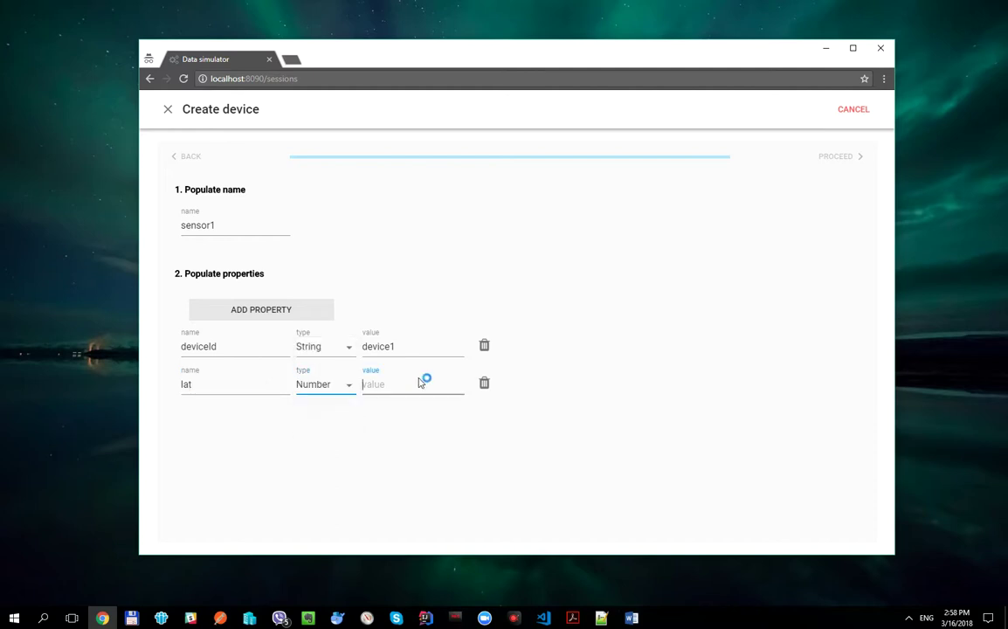
left_click(424, 386)
type("120.12")
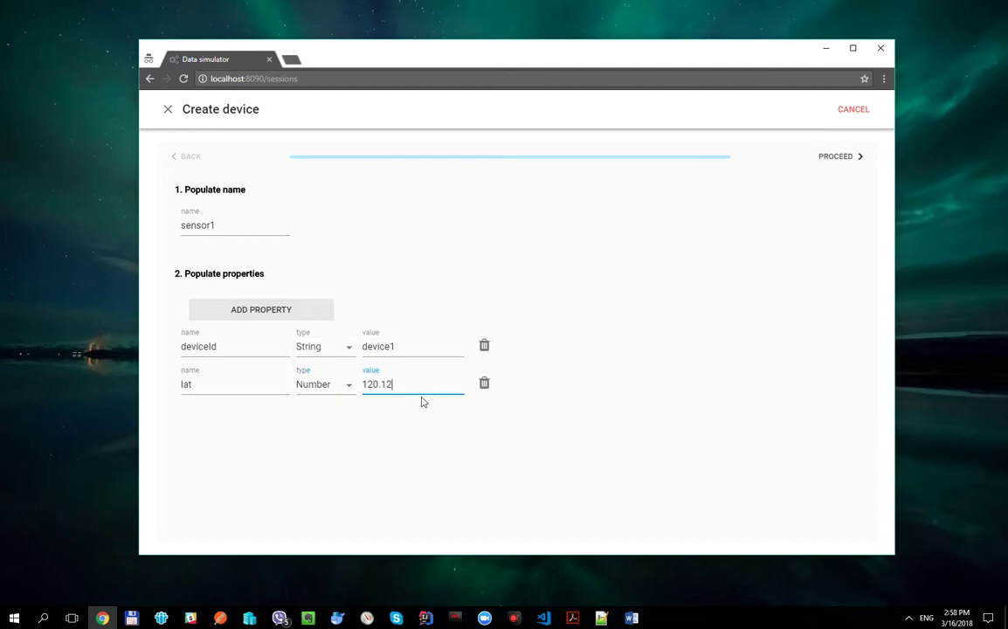
type("0")
Add a Number property long with value 90.90 and finish the device wizard
left_click(279, 312)
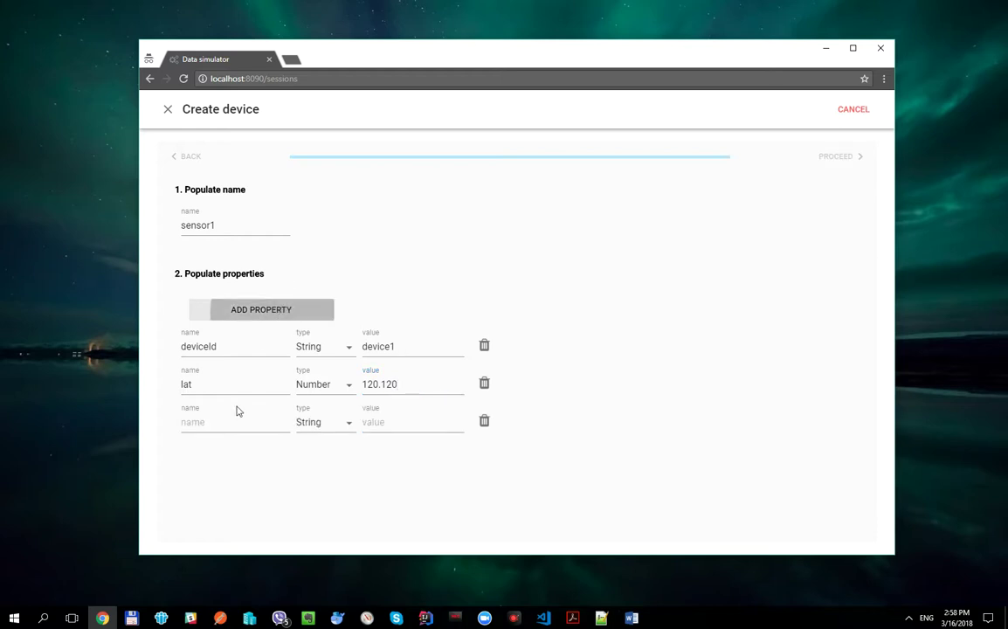
left_click(232, 419)
type("long")
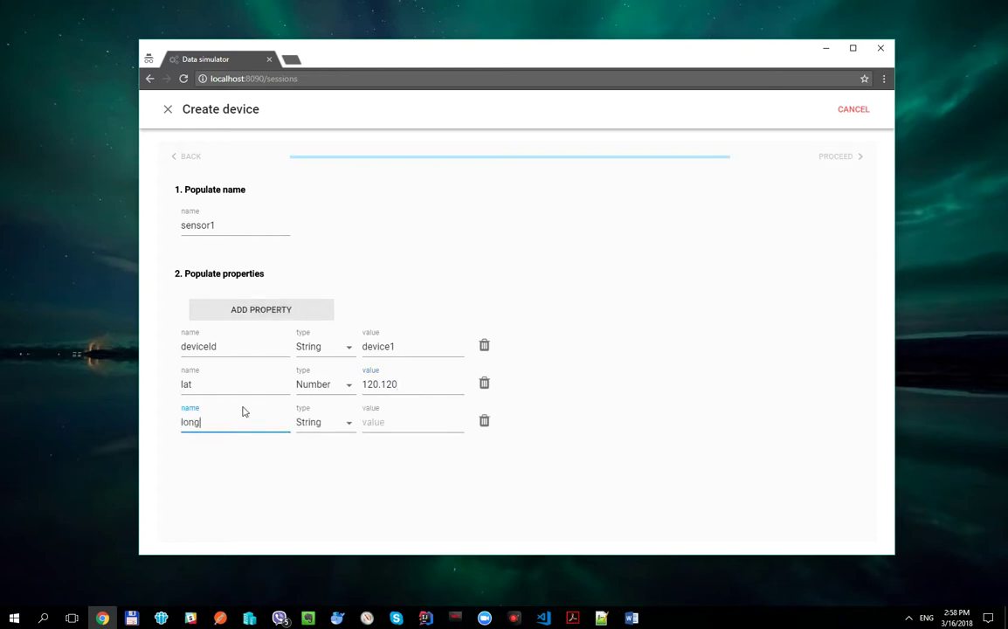
left_click(351, 425)
left_click(332, 452)
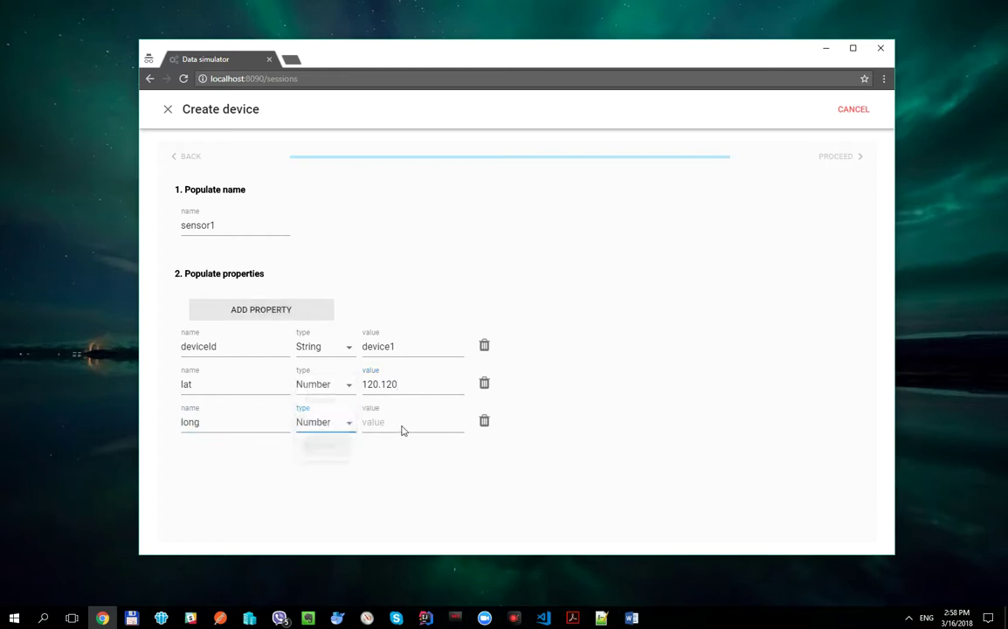
left_click(417, 424)
type("90.90")
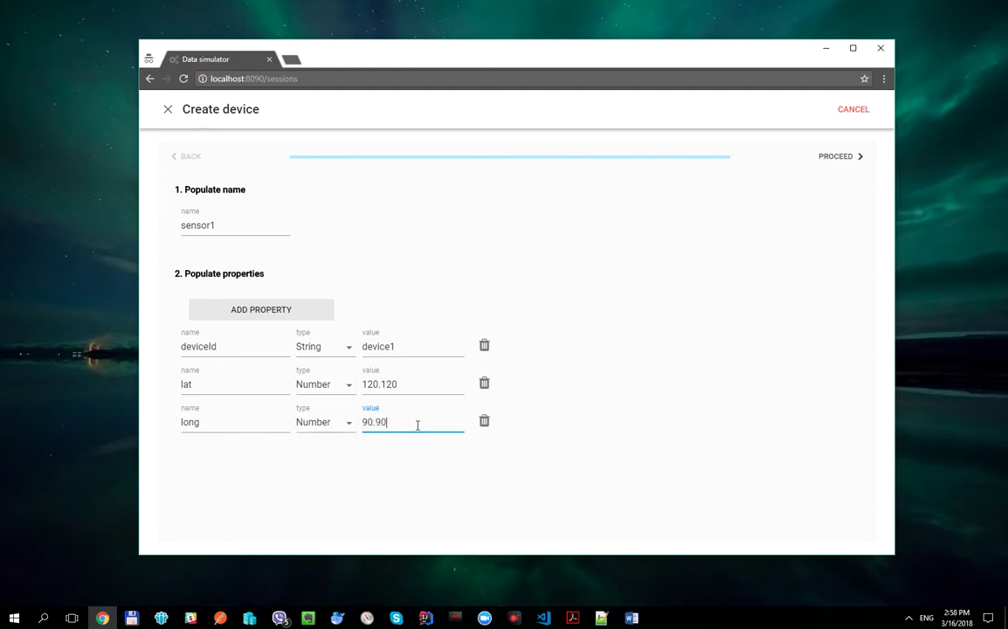
left_click(837, 158)
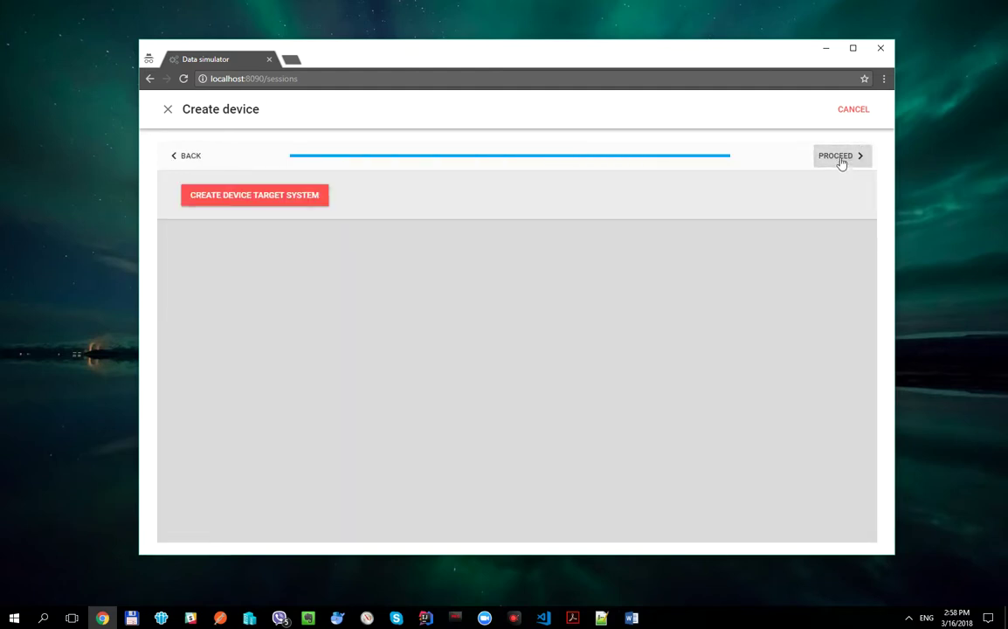
left_click(840, 163)
Create a new device named sensor2 with a deviceId property set to device2
left_click(238, 225)
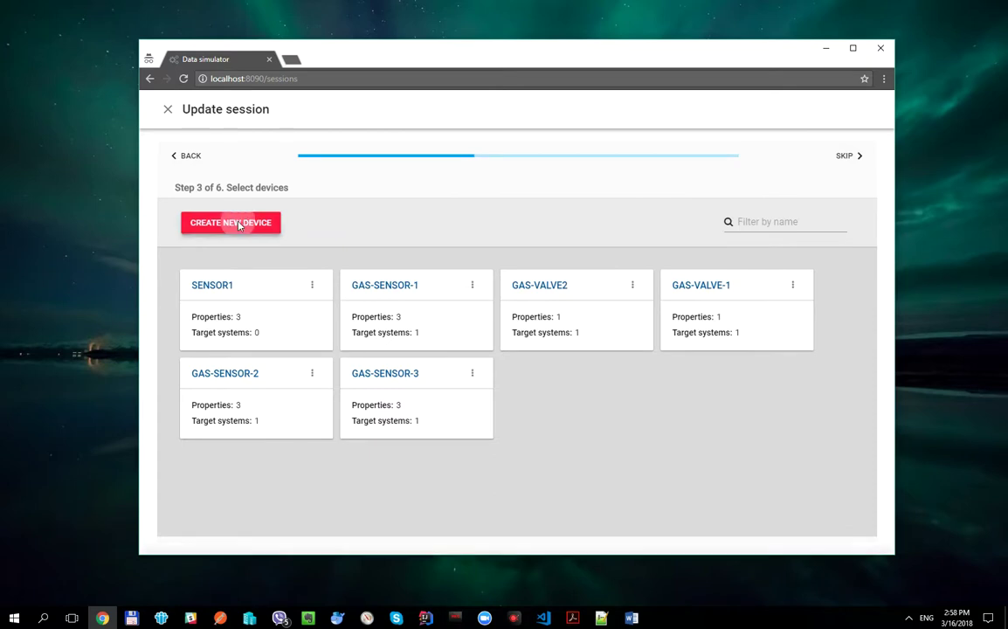
left_click(270, 227)
type("sens")
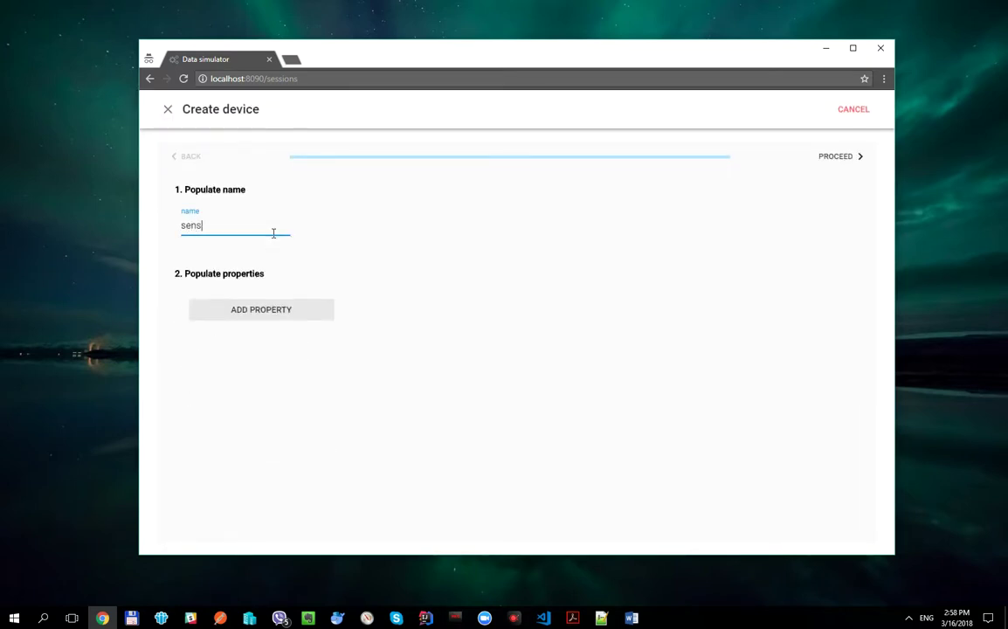
type("or2")
left_click(292, 312)
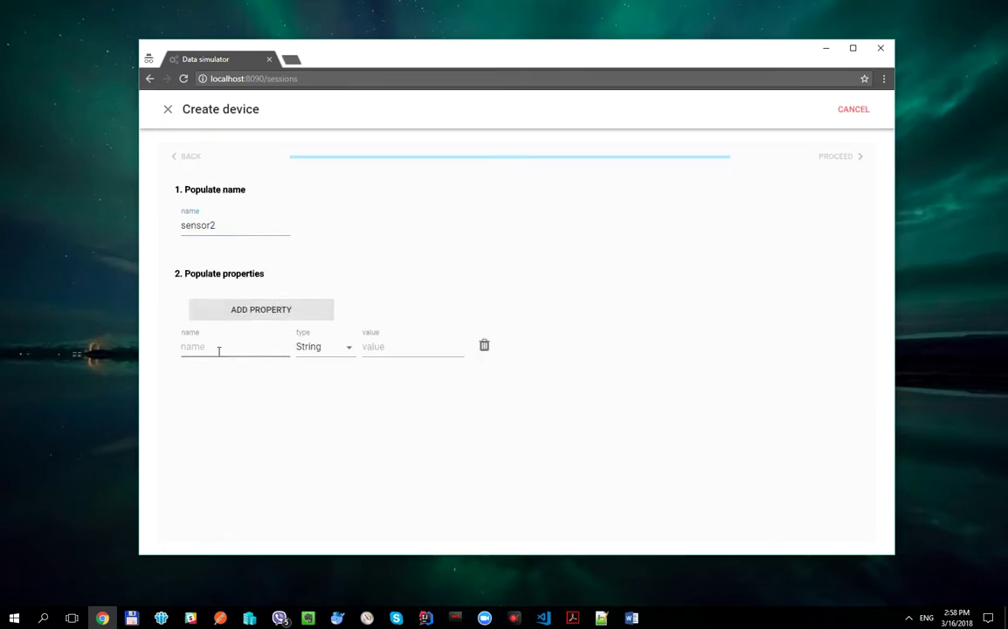
left_click(218, 351)
type("device1")
type("d")
left_click(409, 347)
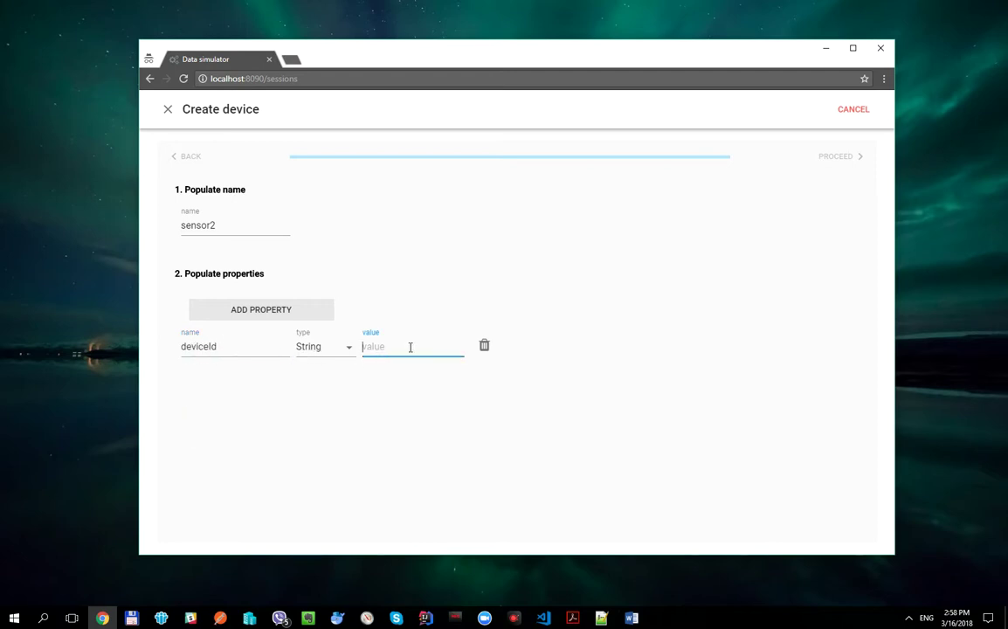
type("device2")
Add a Number property lat with value 121.121 to sensor2
left_click(241, 309)
left_click(236, 385)
type("la")
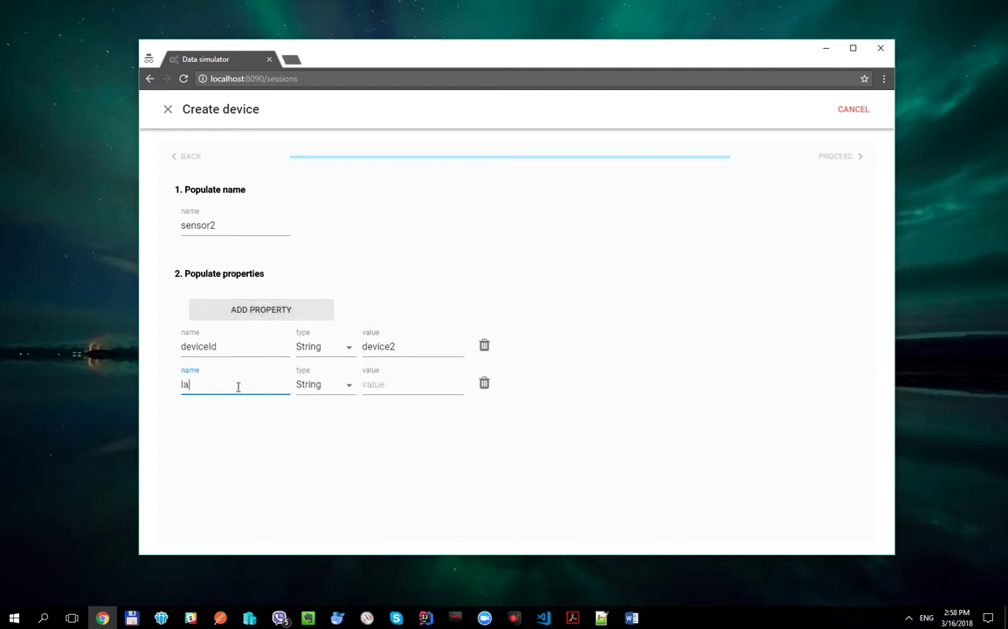
type("t")
left_click(340, 386)
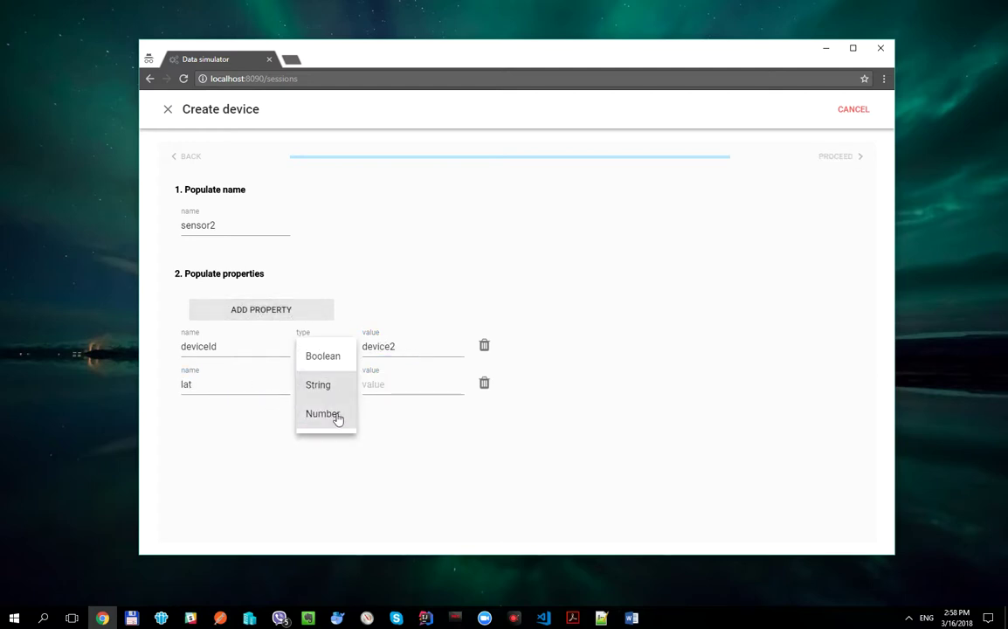
left_click(337, 418)
left_click(395, 383)
type("12")
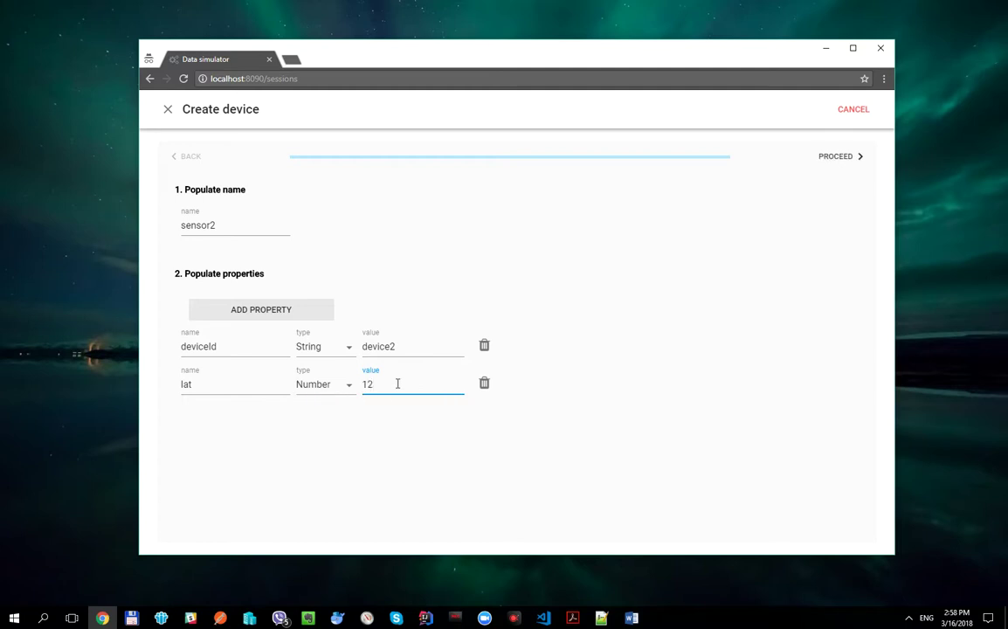
type("1,6")
key("BackSpace")
key("BackSpace")
type(".121")
Add a Number property long with value 91.91 and finish the device wizard
left_click(243, 316)
left_click(228, 422)
type("lon")
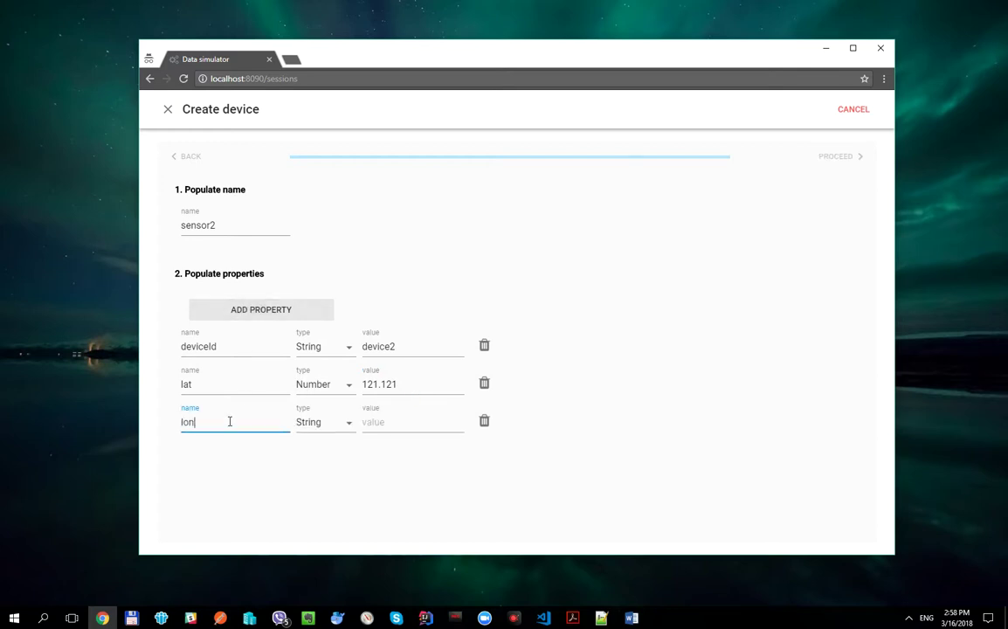
type("g")
left_click(339, 423)
left_click(332, 452)
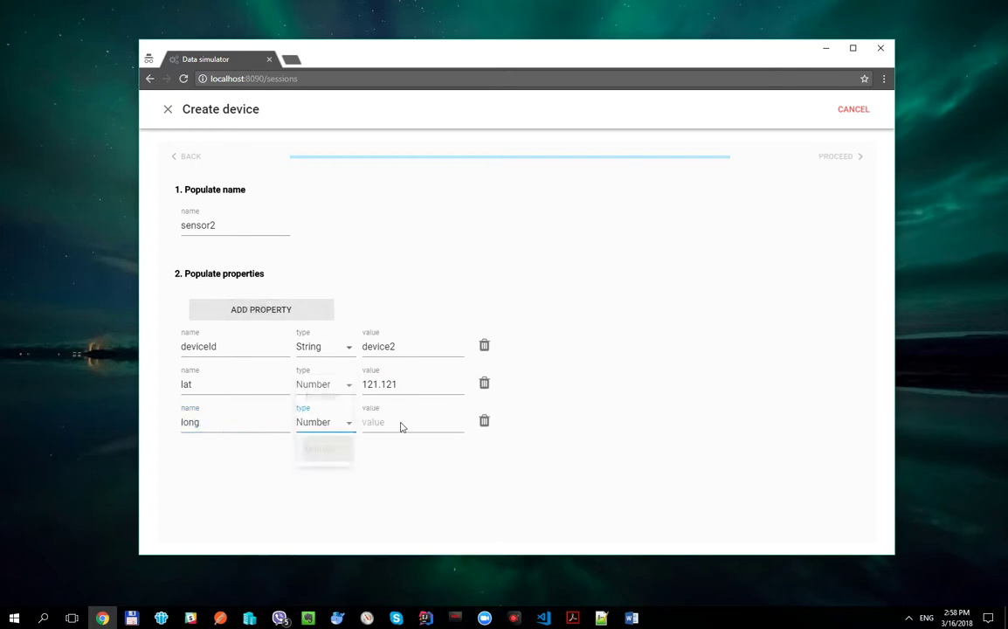
key("Tab")
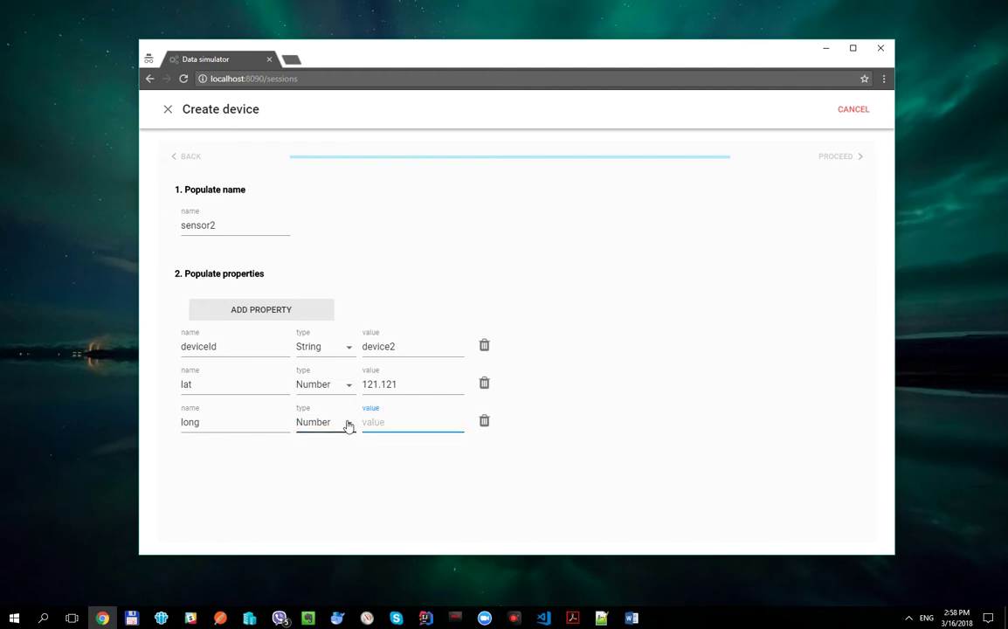
type("91.91")
left_click(840, 157)
left_click(842, 158)
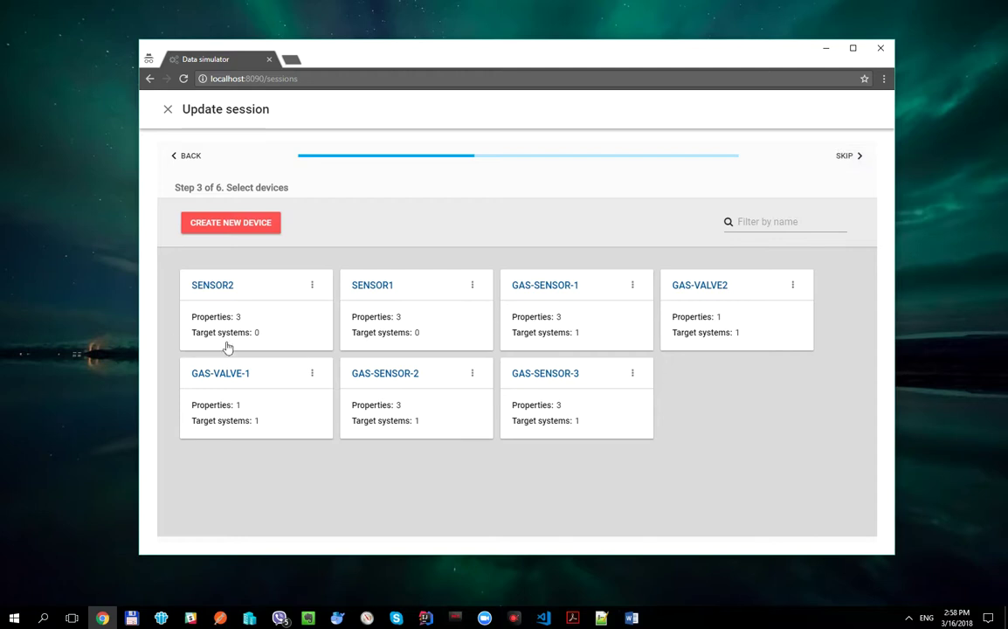
Check the SENSOR2 and SENSOR1 cards and proceed to step 4
left_click(229, 343)
left_click(422, 317)
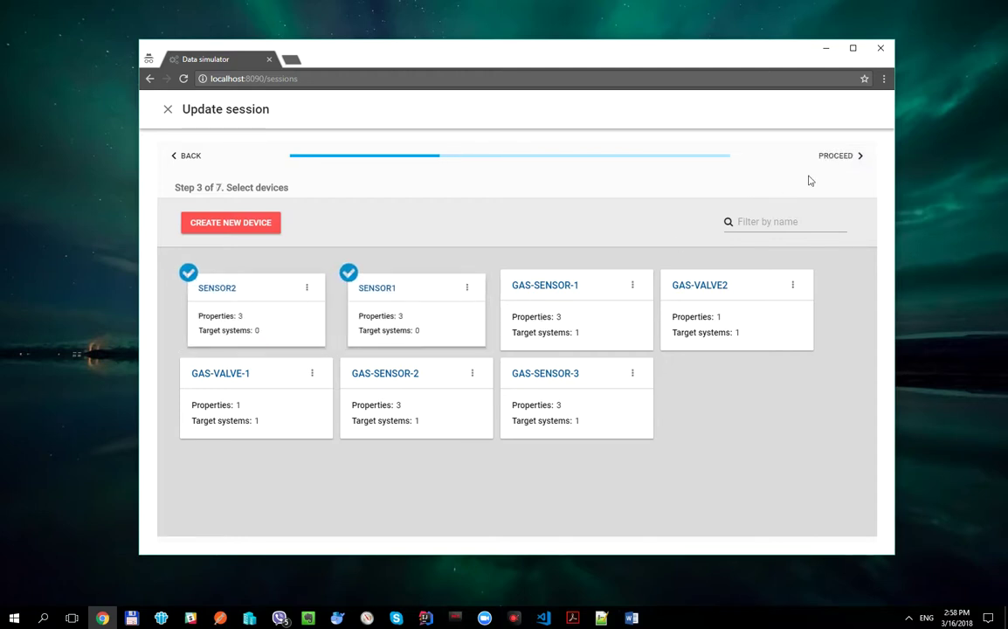
left_click(835, 163)
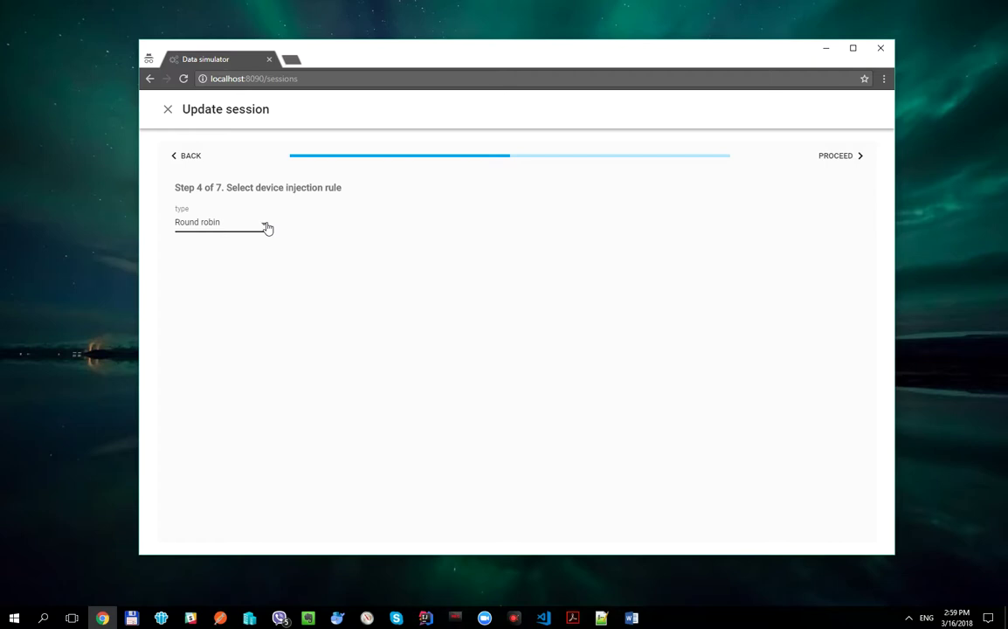
Change the device injection rule from Round robin to All and proceed
left_click(267, 228)
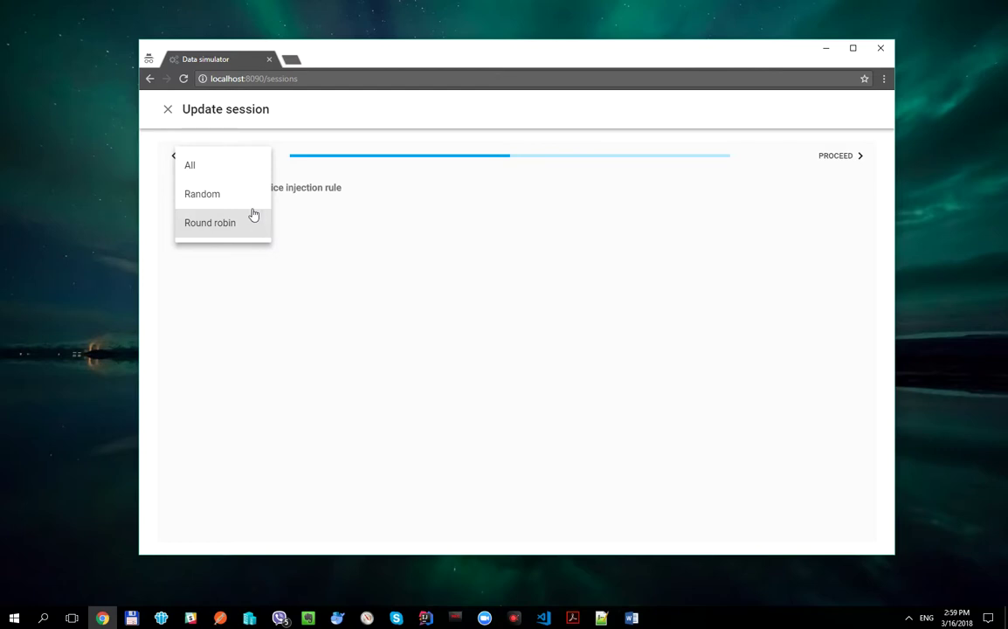
left_click(233, 165)
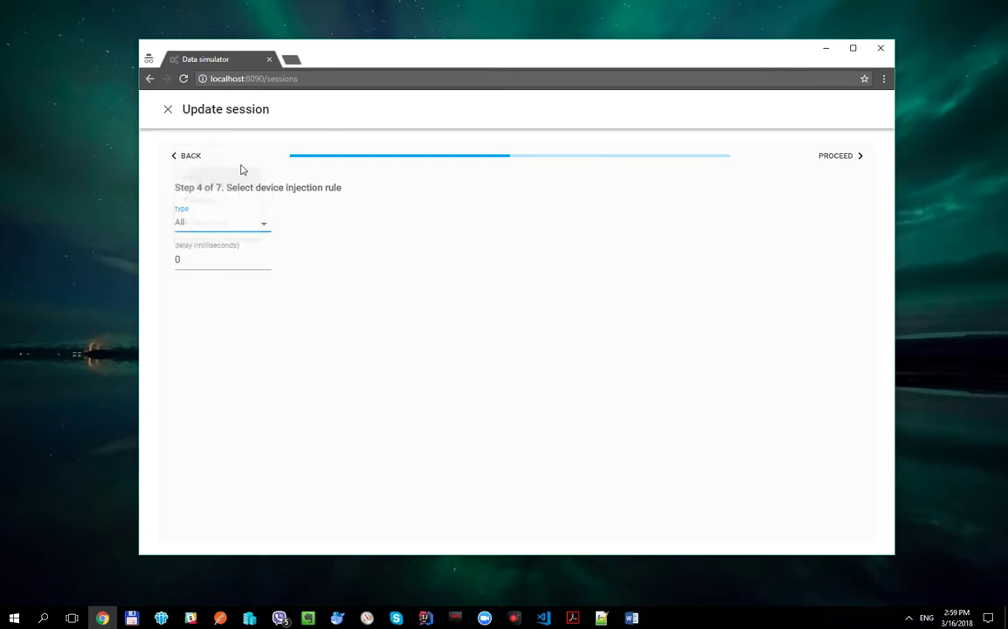
left_click(827, 157)
Make the deviceId field take its value from each device's deviceId property
scroll(840, 330, "down", 1)
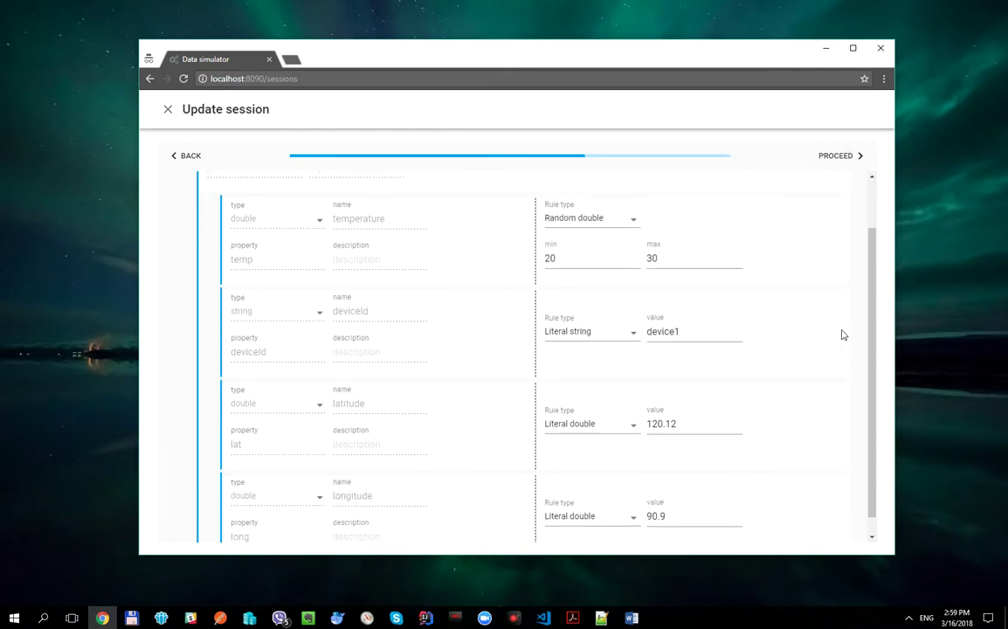
scroll(843, 334, "down", 1)
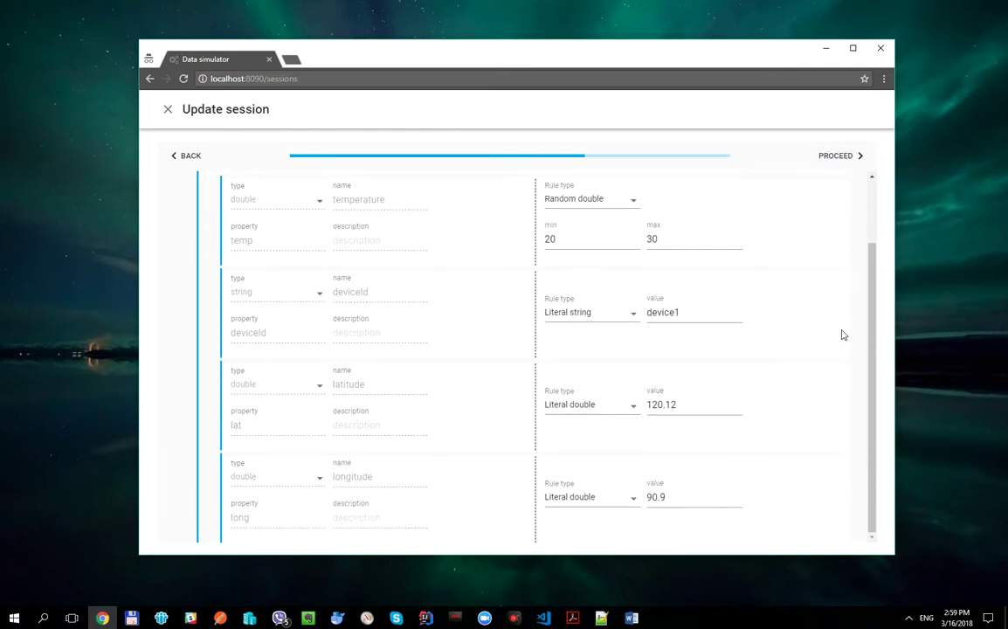
left_click(634, 319)
left_click(609, 290)
left_click(711, 314)
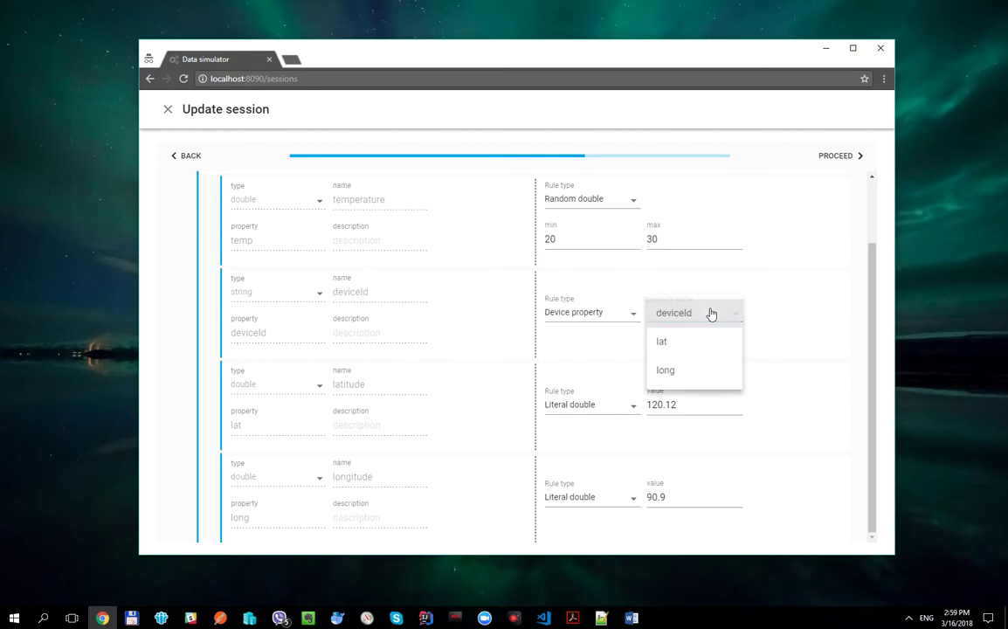
left_click(704, 320)
Map latitude and longitude to the devices' lat and long properties and proceed
left_click(581, 404)
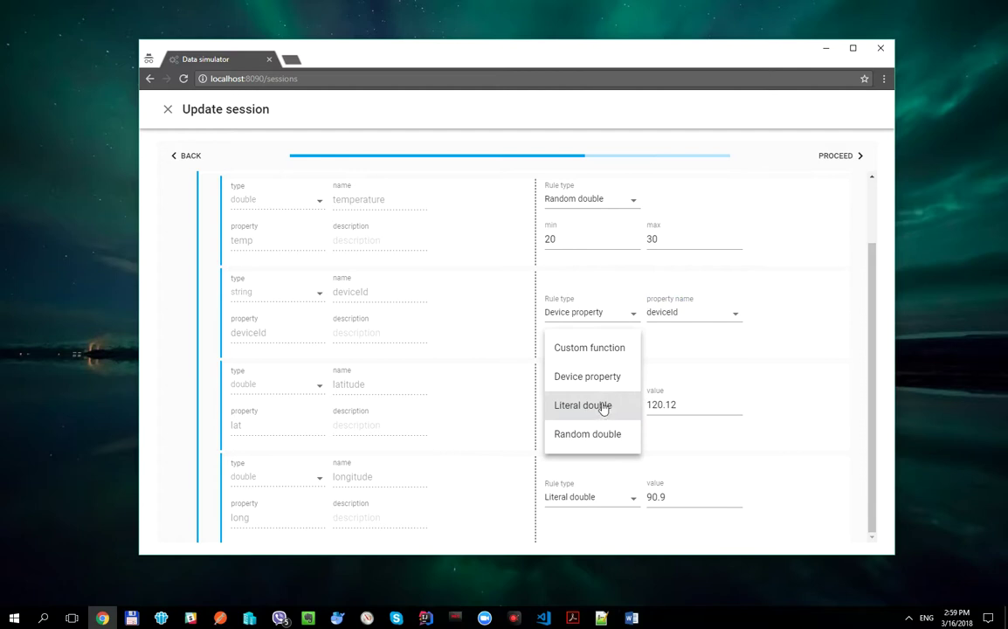
left_click(605, 376)
left_click(675, 406)
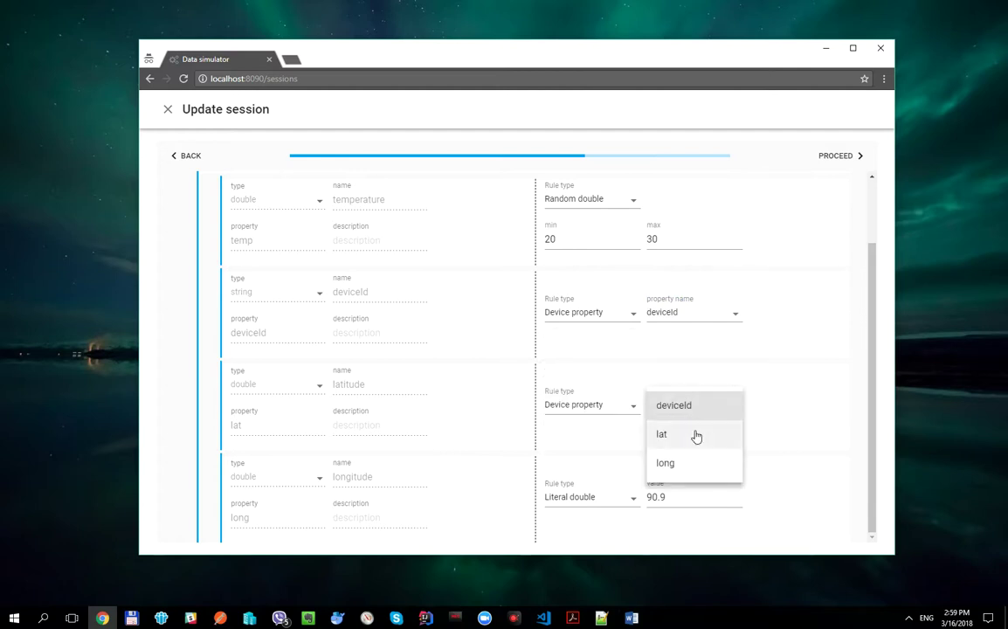
left_click(695, 436)
left_click(607, 502)
left_click(621, 476)
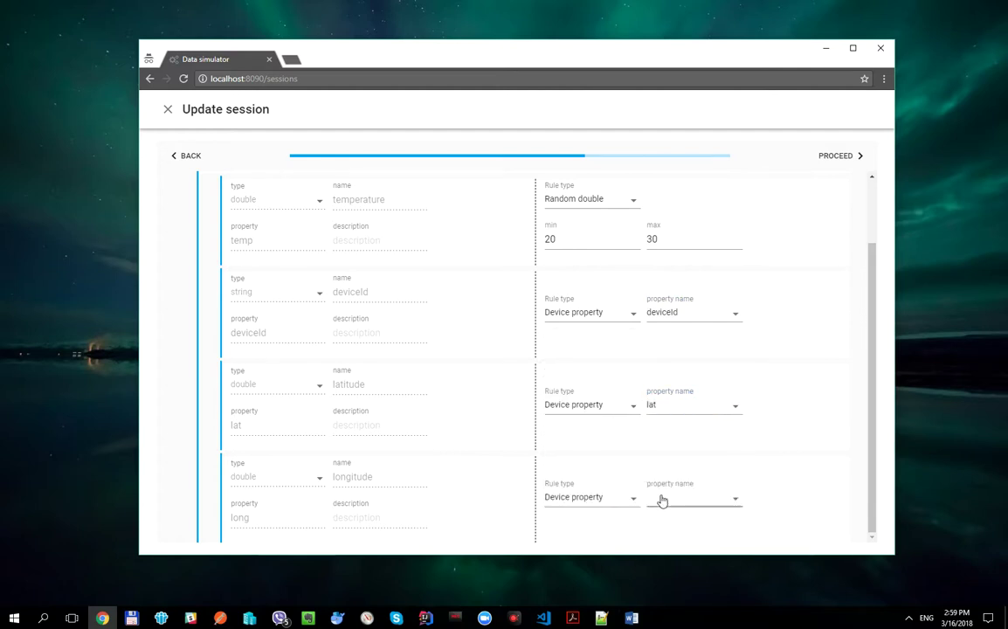
left_click(698, 502)
left_click(675, 528)
left_click(835, 157)
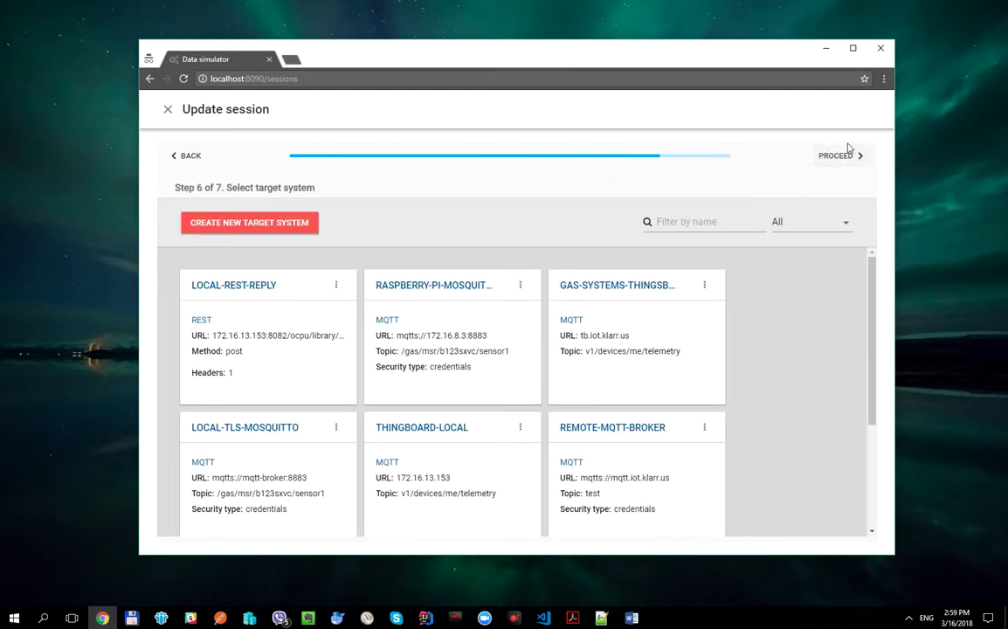
Save the updated WEATHER-SENSOR session and start it running
left_click(838, 156)
left_click(840, 159)
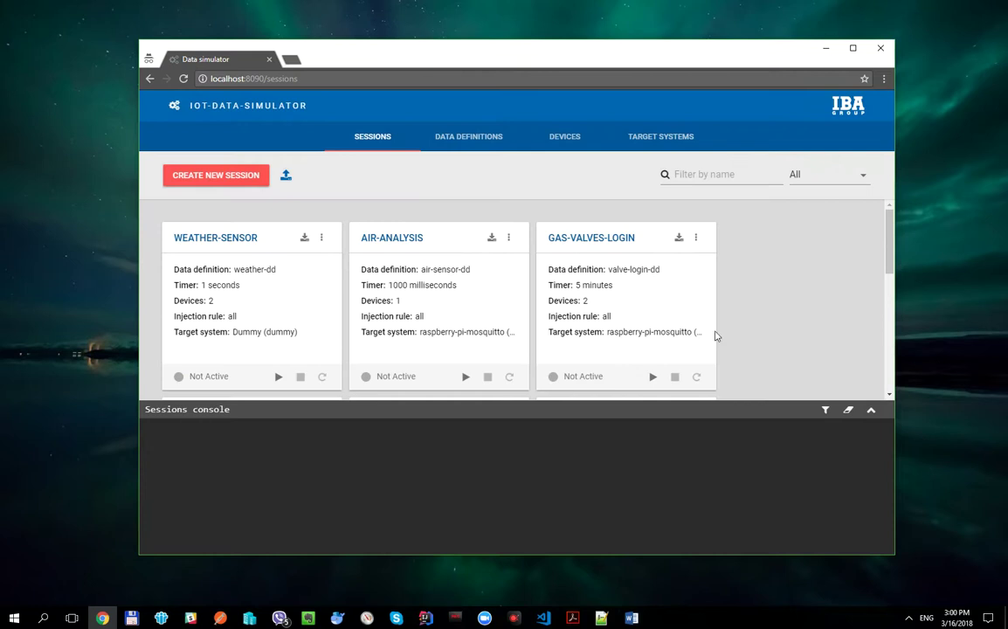
left_click_drag(716, 400, 716, 398)
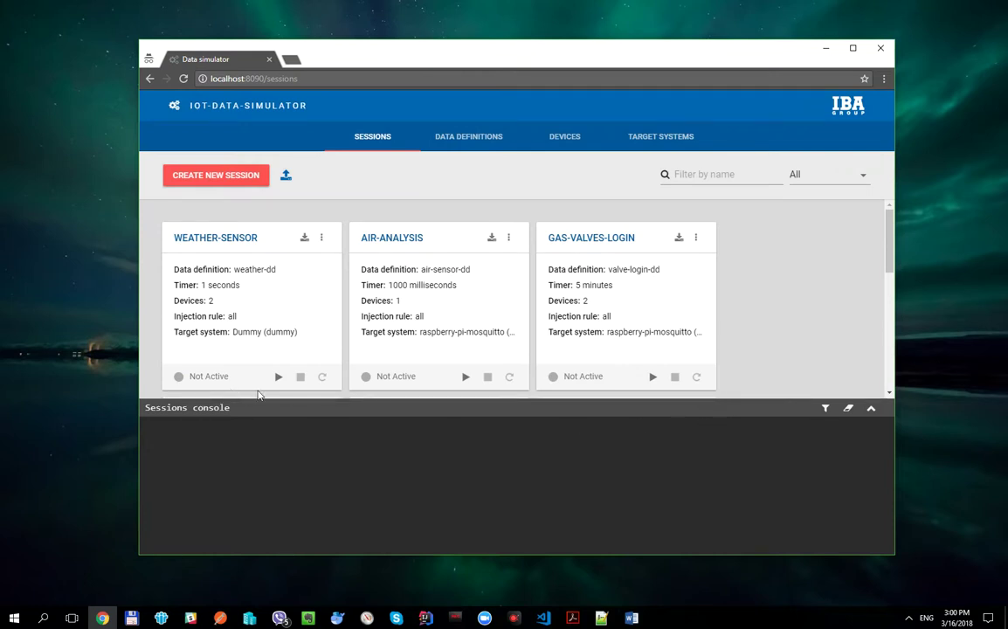
left_click(278, 377)
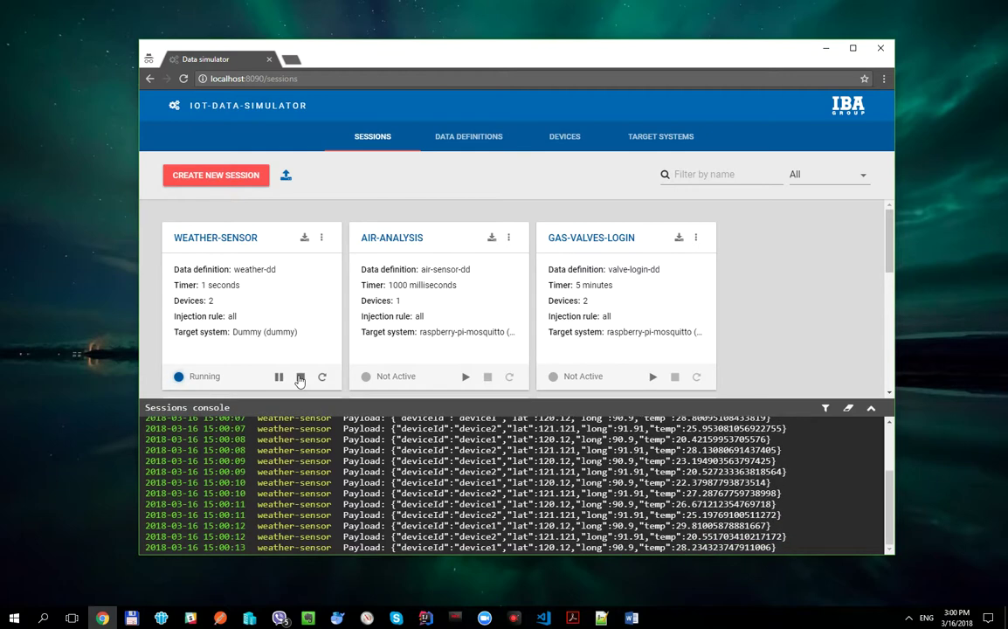
Stop the WEATHER-SENSOR session, clear the console, and reopen the session for editing
left_click(299, 377)
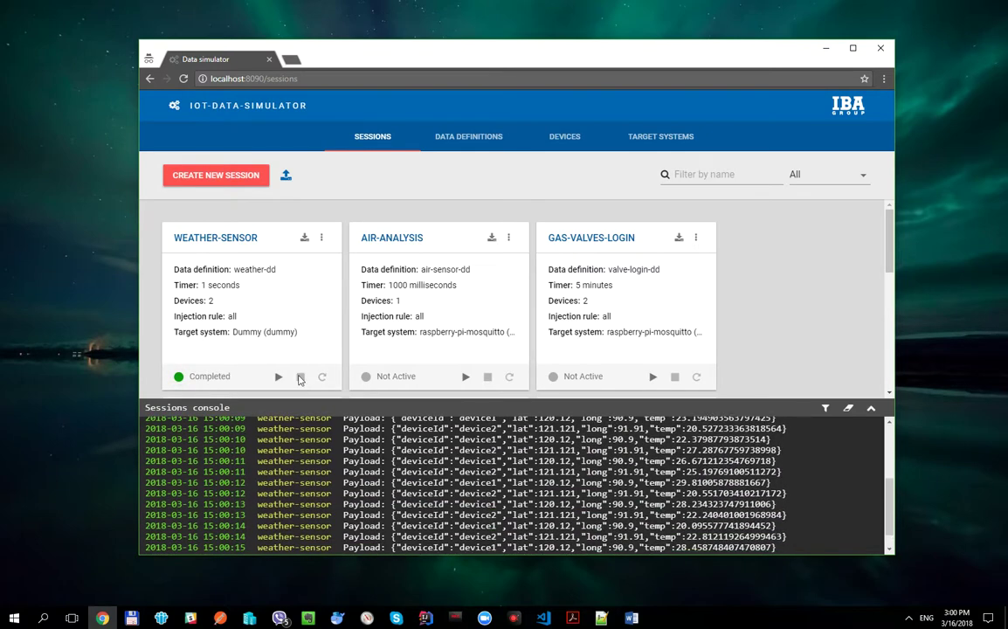
left_click(847, 408)
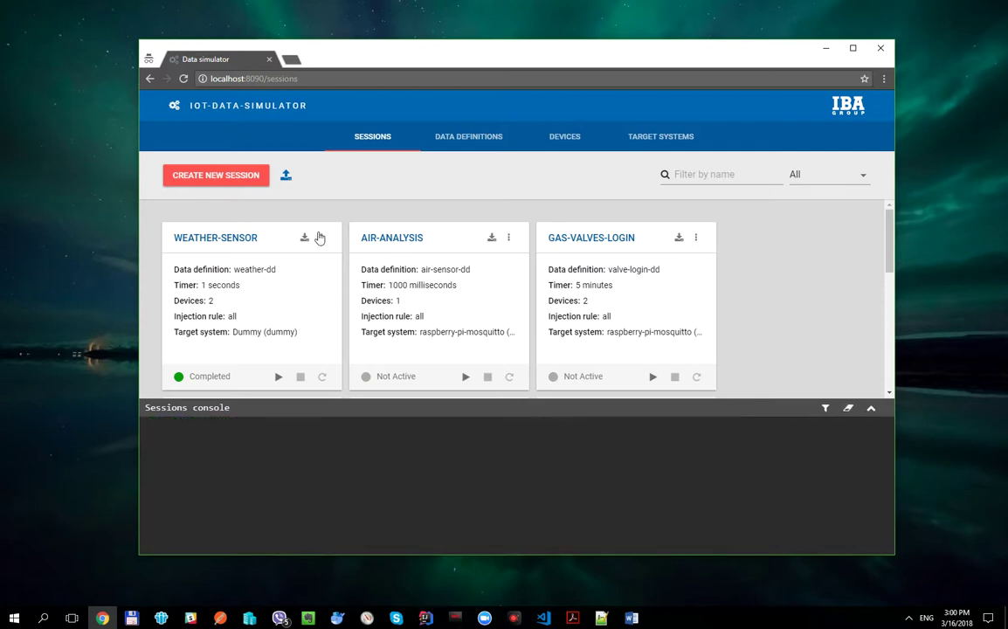
left_click(320, 236)
left_click(436, 254)
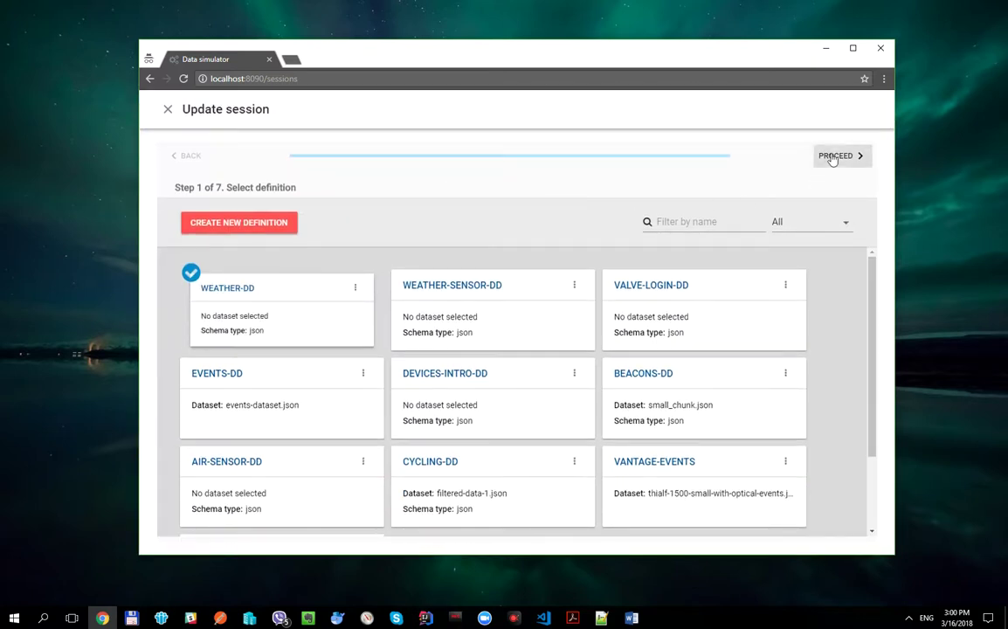
Change the session's injection rule to Round robin and save the session
left_click(834, 156)
left_click(834, 157)
left_click(834, 156)
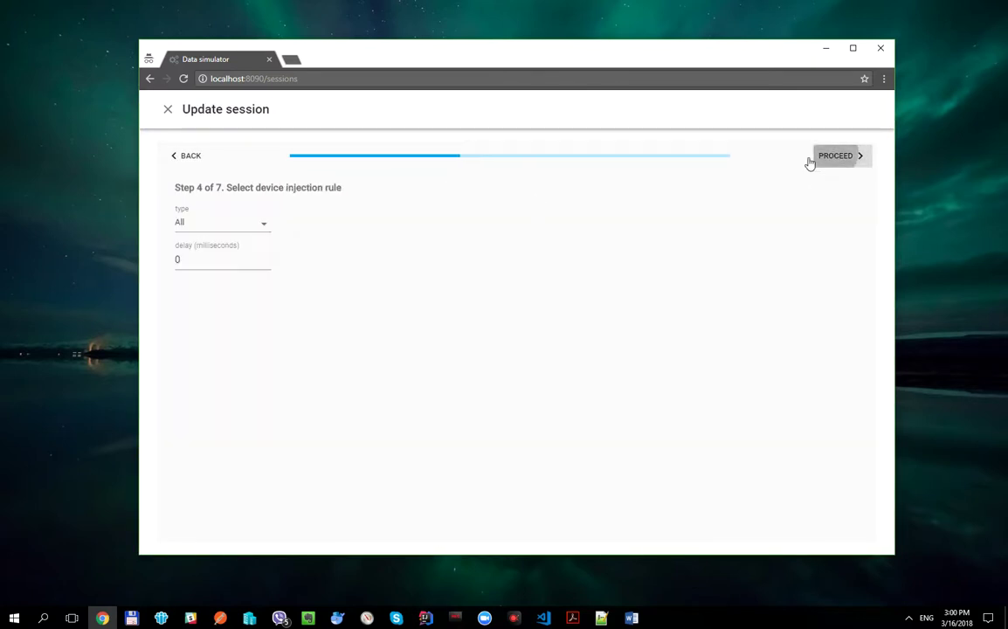
left_click(260, 227)
left_click(236, 282)
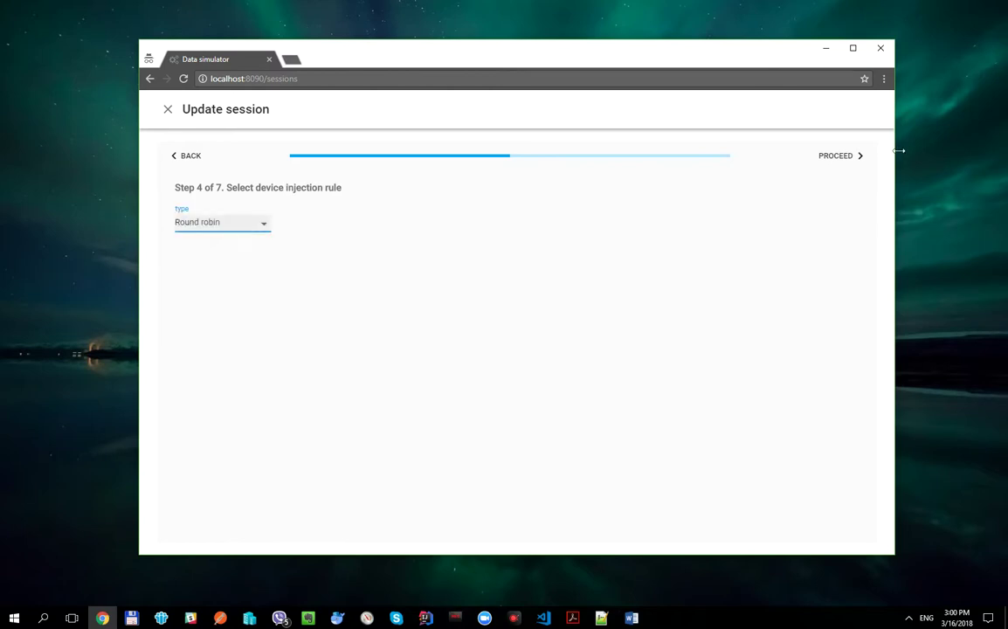
left_click(845, 160)
left_click(847, 162)
left_click(846, 161)
left_click(845, 160)
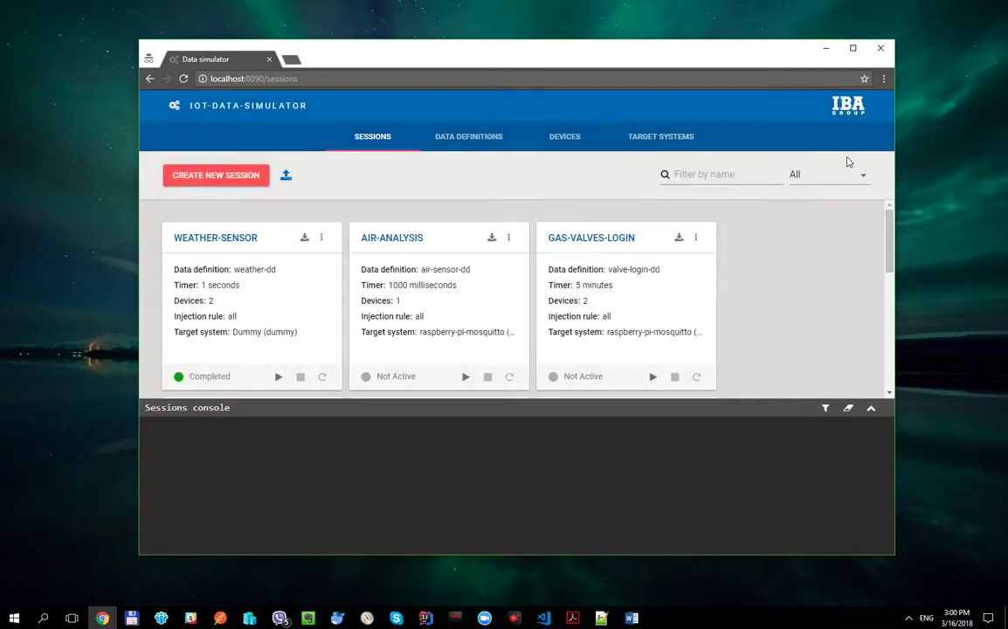
Run WEATHER-SENSOR briefly, stop it, and clear the console log
left_click(279, 377)
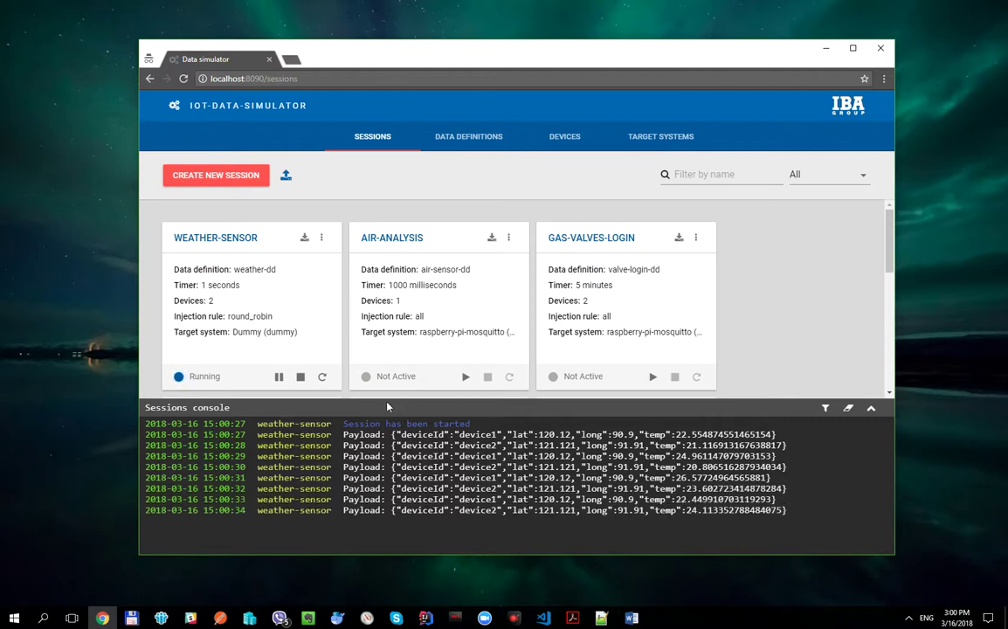
left_click(300, 380)
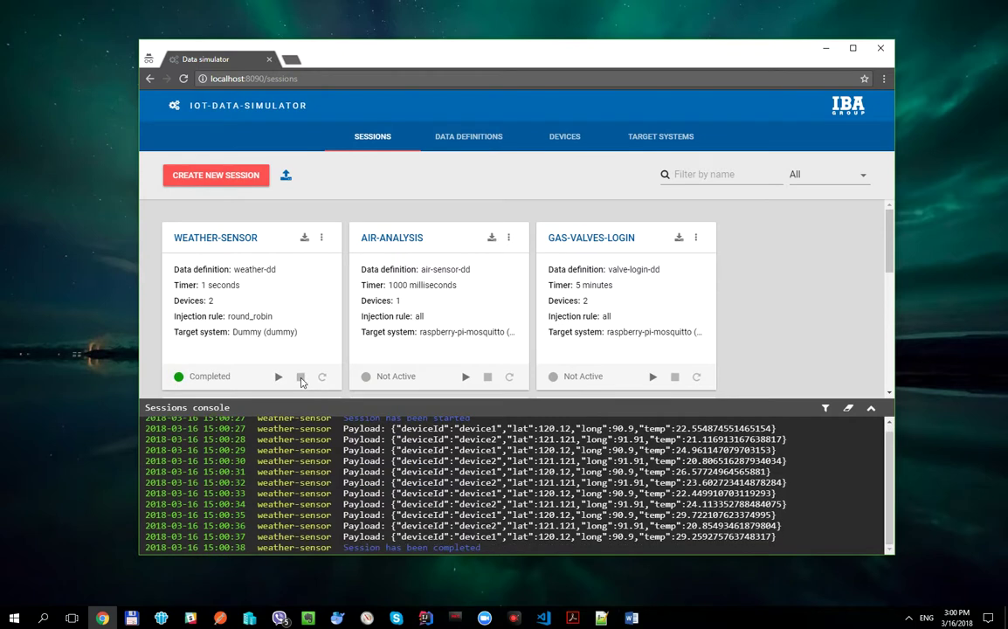
left_click(848, 411)
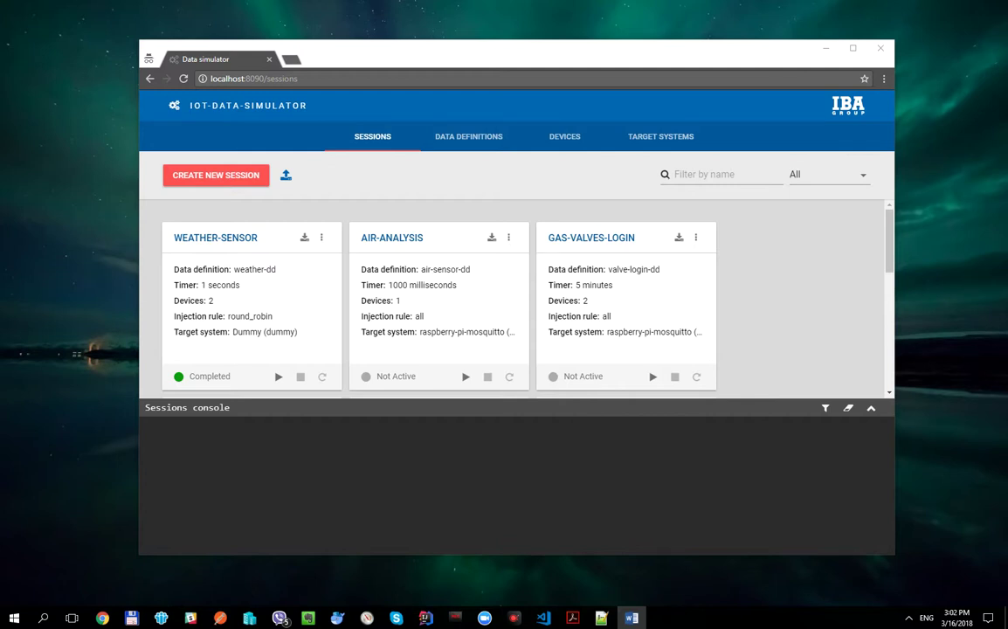
left_click(601, 618)
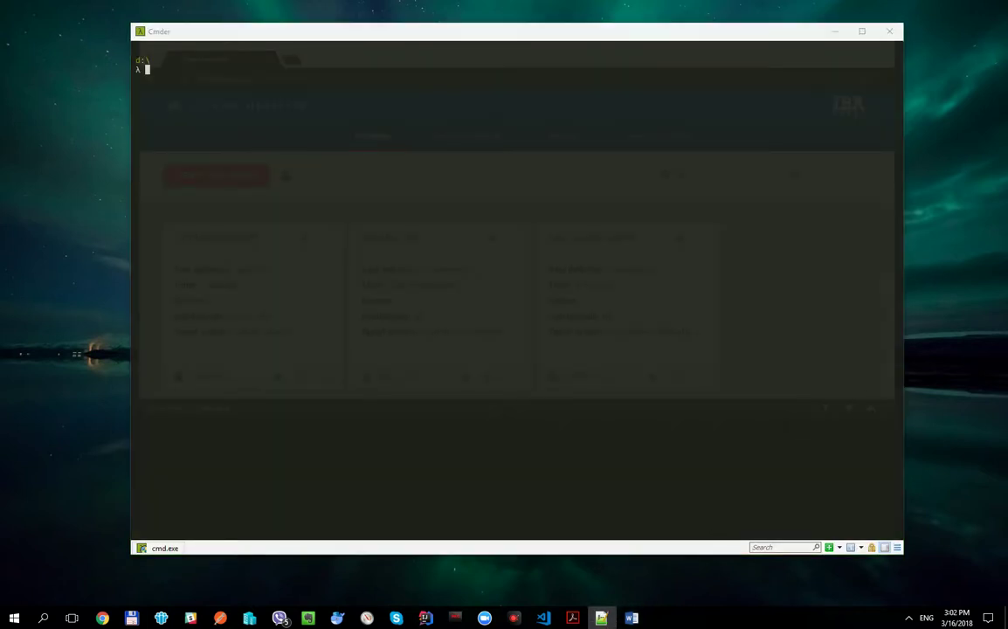
Run the Mosquitto container 'demo' publishing port 1883 as 1886, then minimize Cmder
type("docker run --rm -it --name demo -p 1886:1883 ruimarinho/mosquitto")
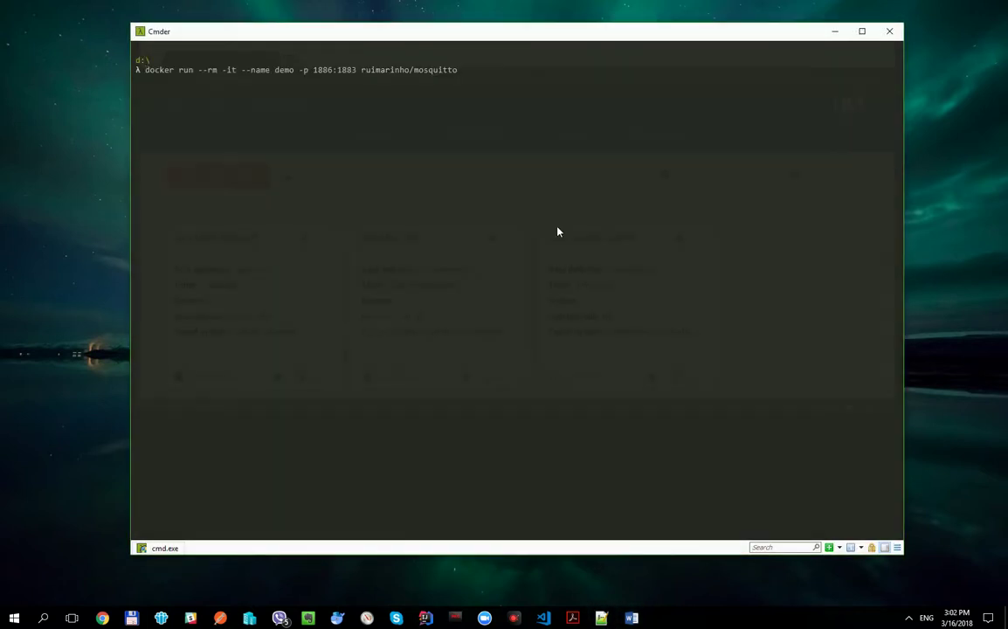
key("Return")
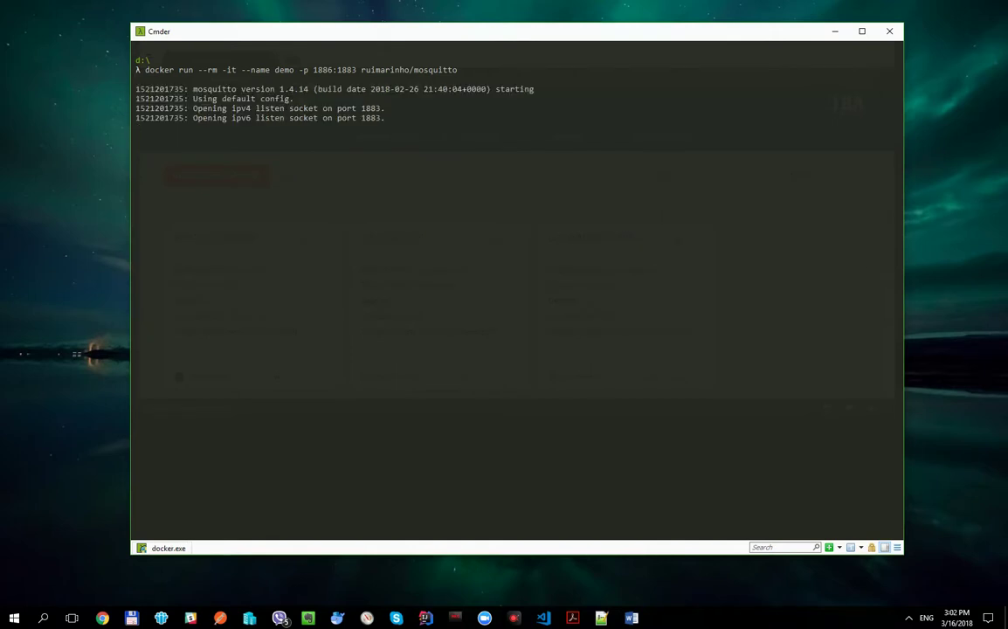
key("alt+Tab")
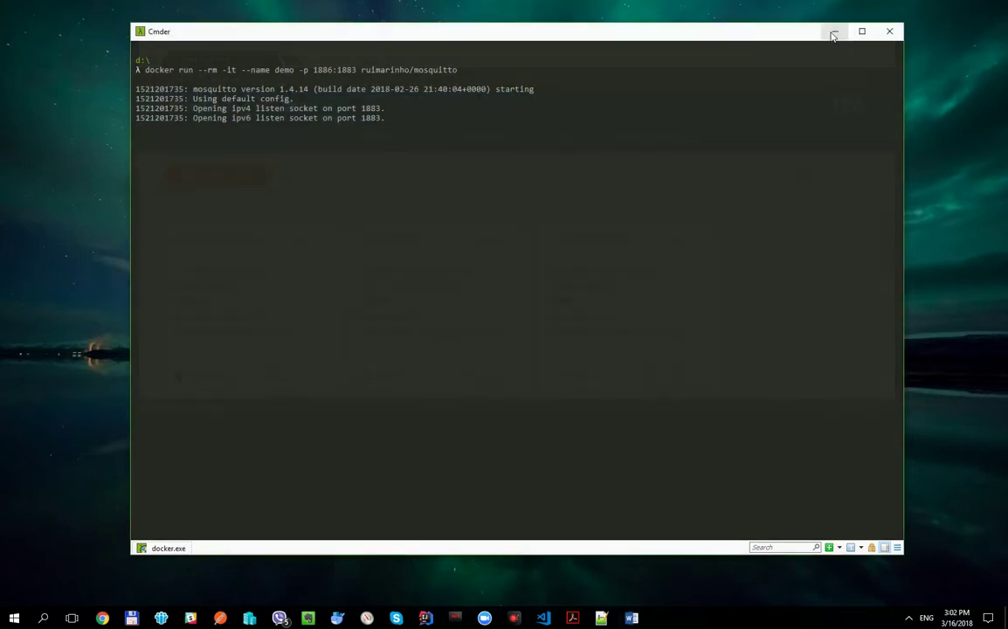
left_click(830, 33)
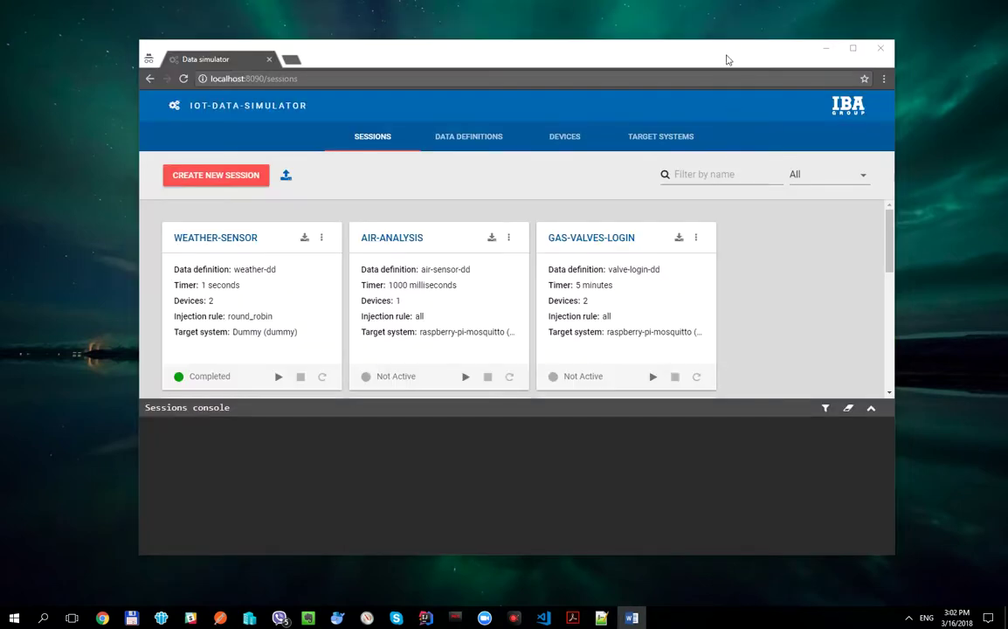
Start a new target system named local-mosquitto with type MQTT
left_click(661, 136)
left_click(234, 174)
left_click(248, 229)
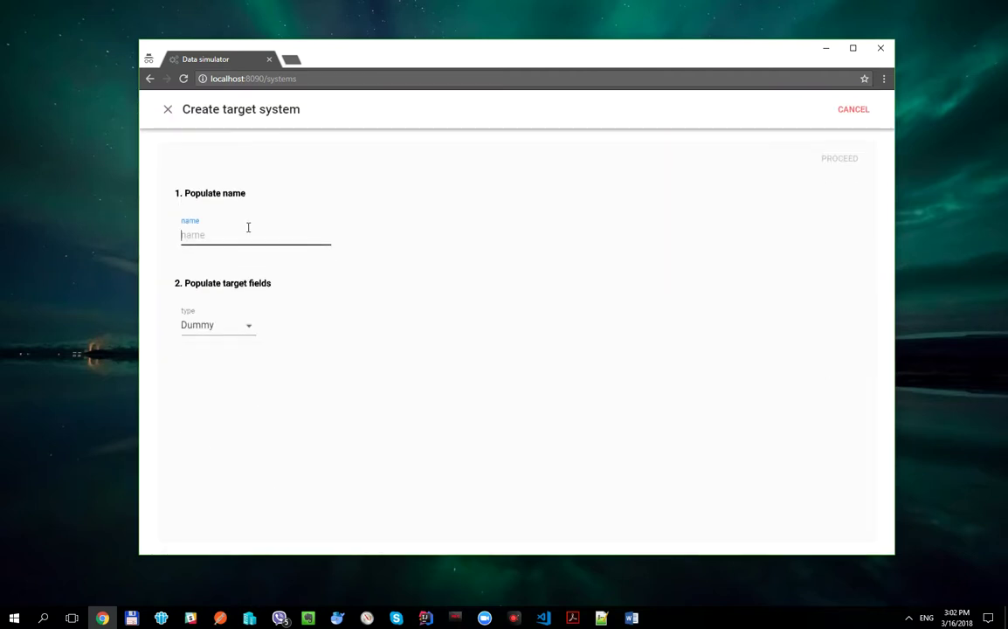
type("local-mosqu")
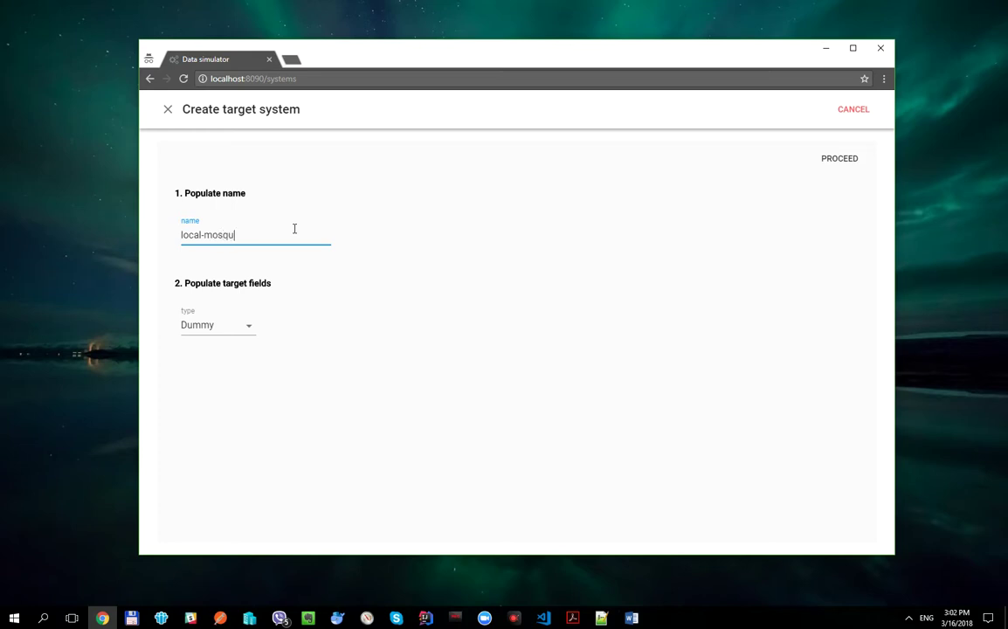
type("itto")
left_click(243, 332)
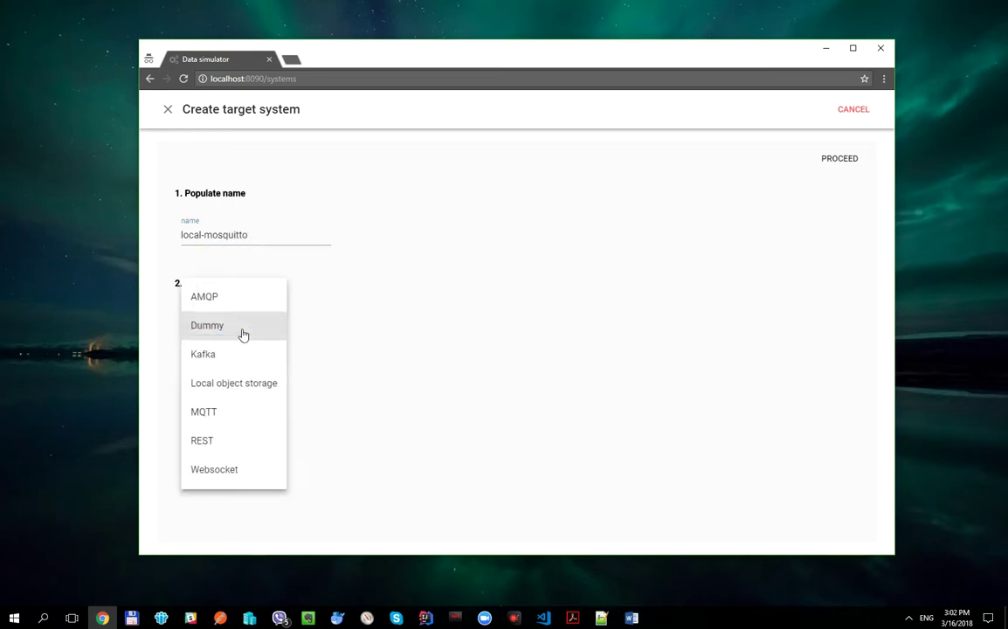
left_click(223, 416)
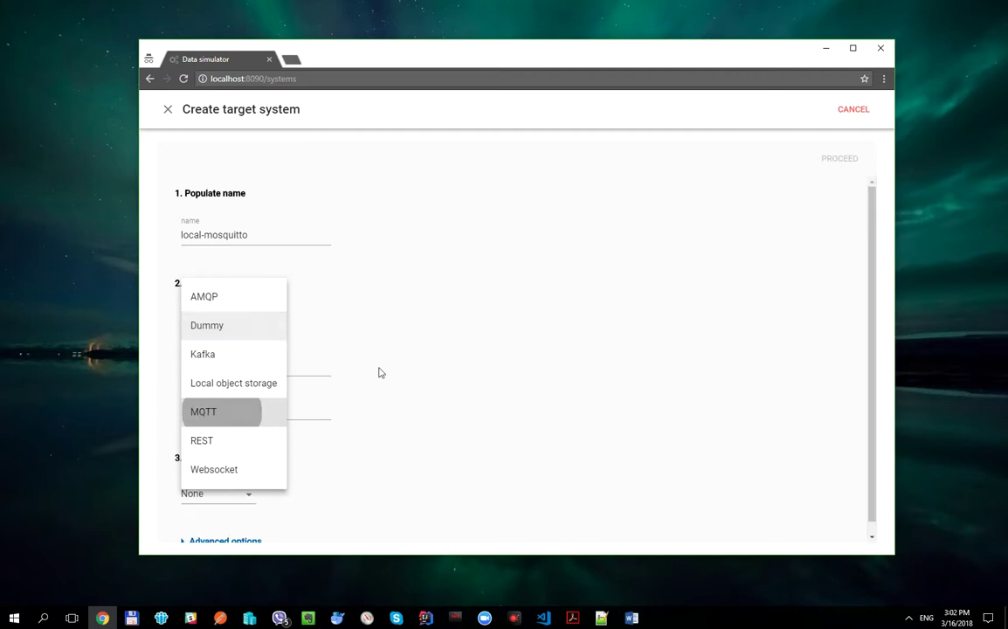
Set its URL to 172.16.13.153:1886 and topic to test, then save it
left_click(600, 618)
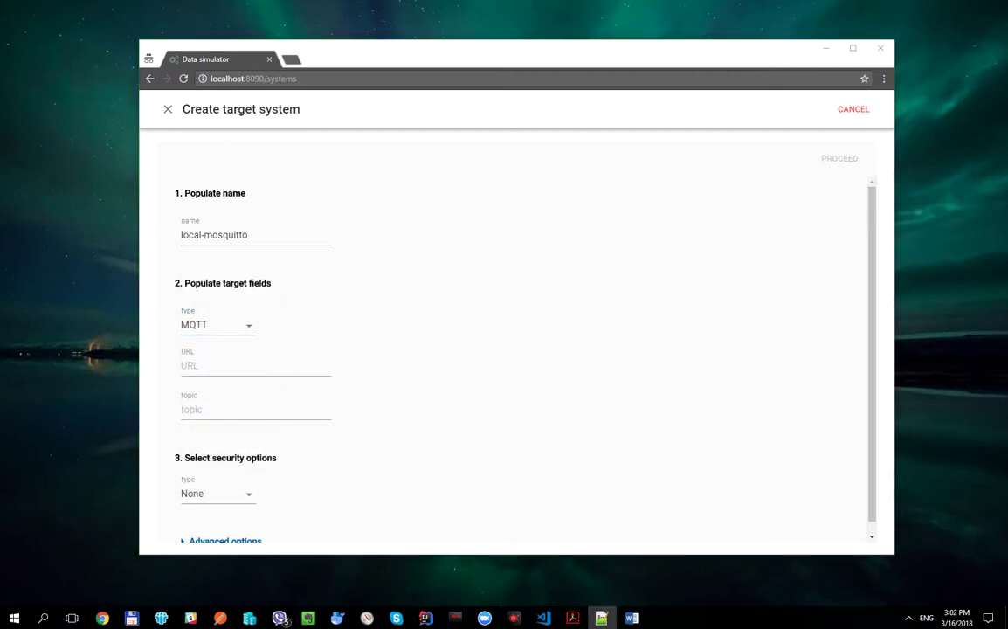
key("alt+Tab")
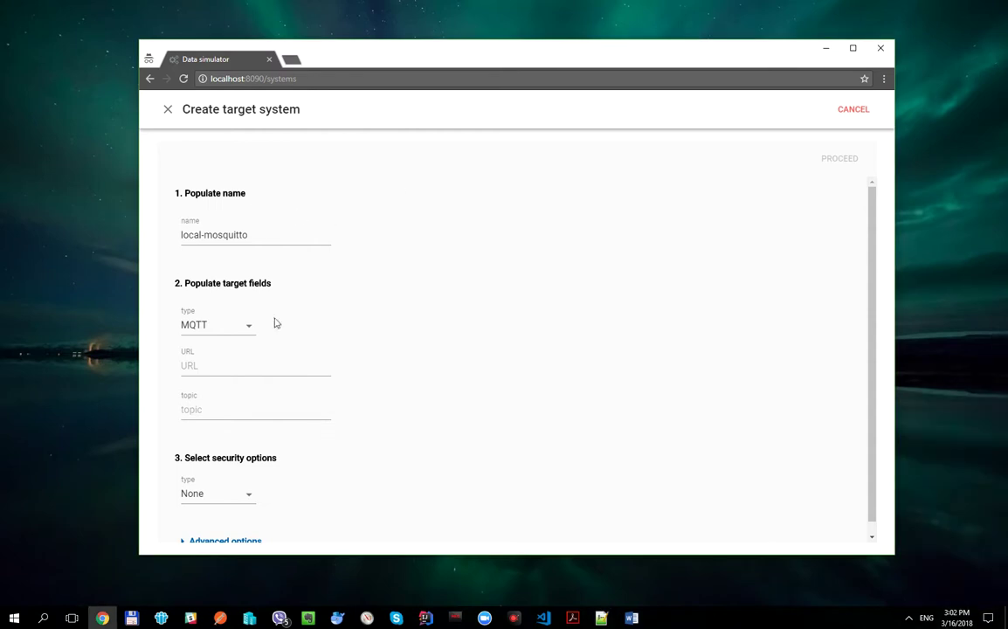
left_click(250, 369)
type("172.16.13.153")
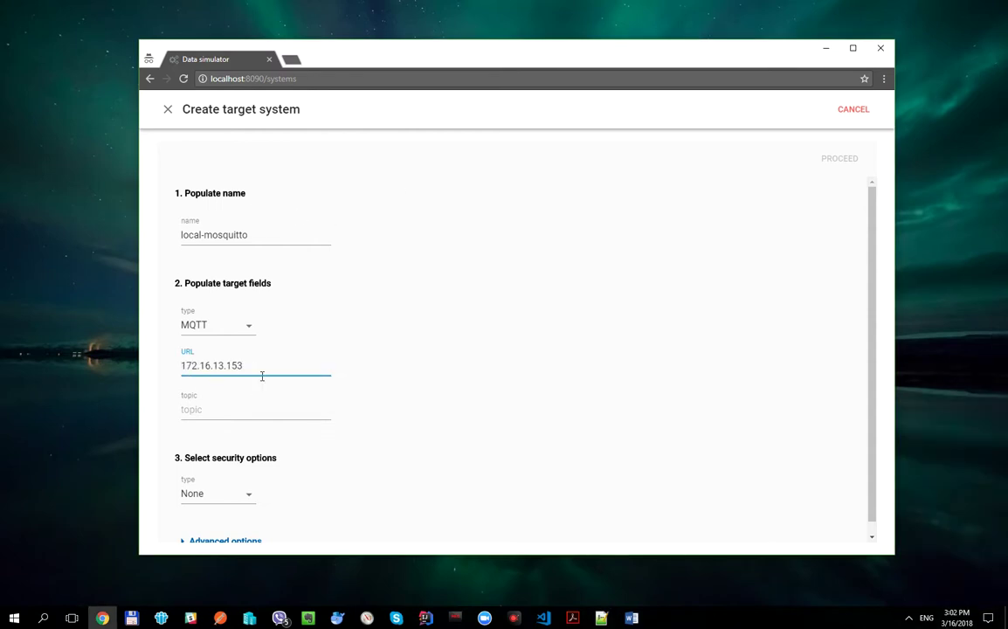
type(":1883")
key("BackSpace")
type("6")
left_click(273, 410)
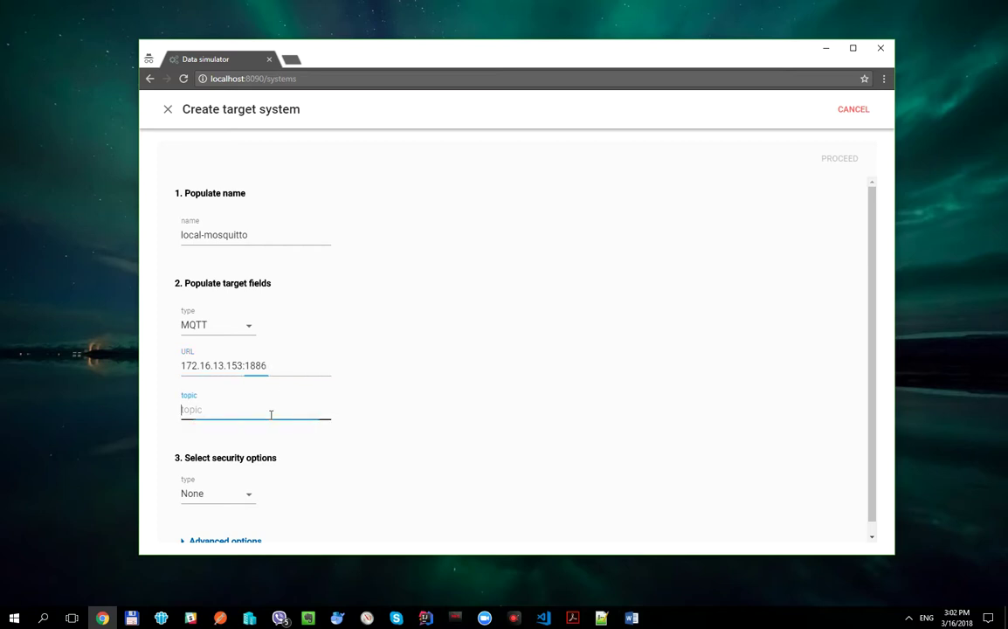
type("test")
left_click(403, 409)
scroll(443, 422, "down", 1)
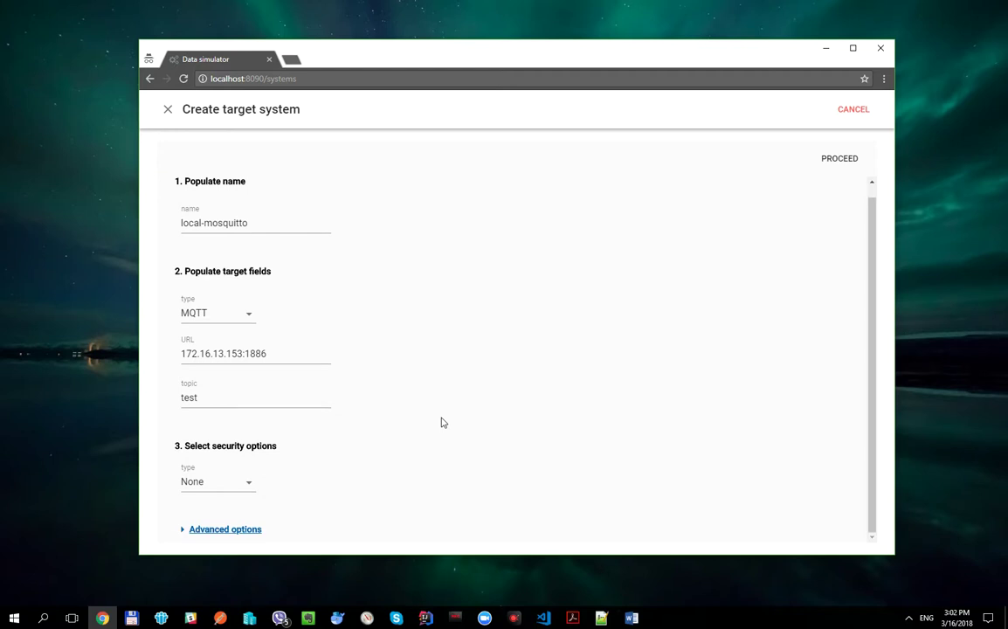
left_click(843, 161)
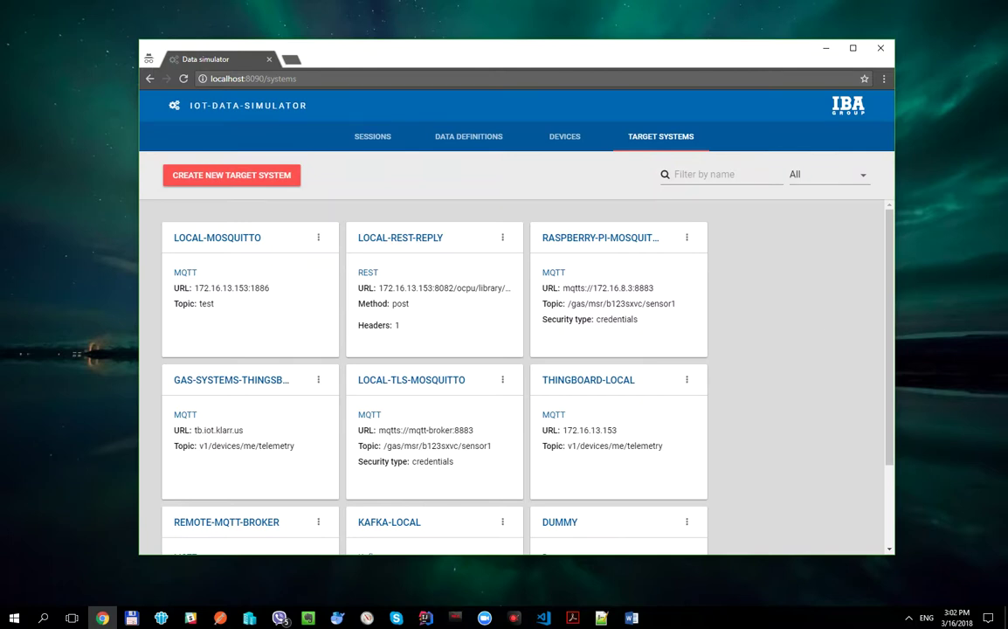
Reopen the weather-sensor session for update and advance to device selection
key("alt+Tab")
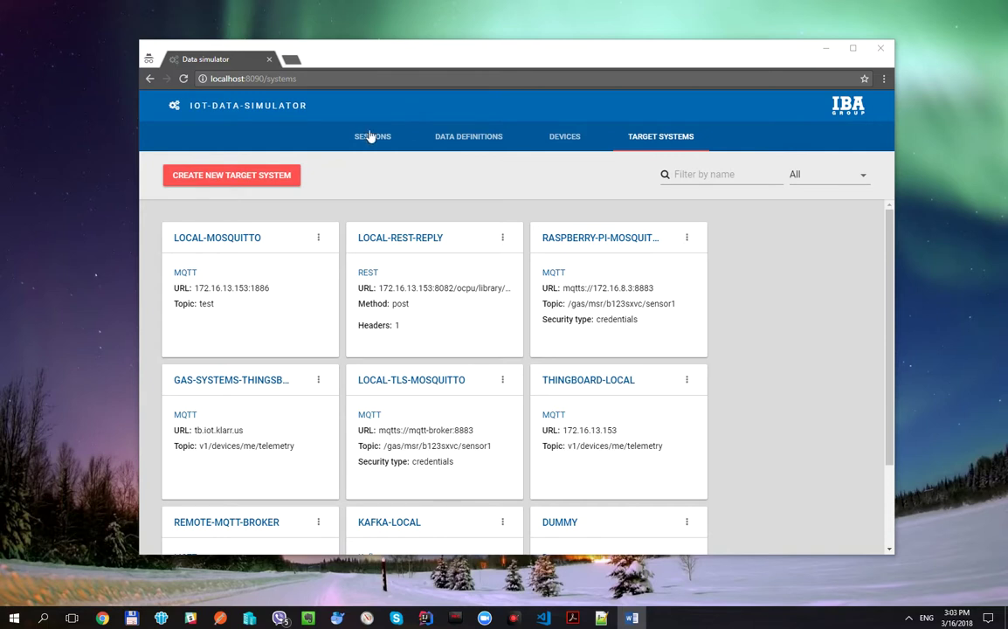
left_click(336, 125)
left_click(325, 237)
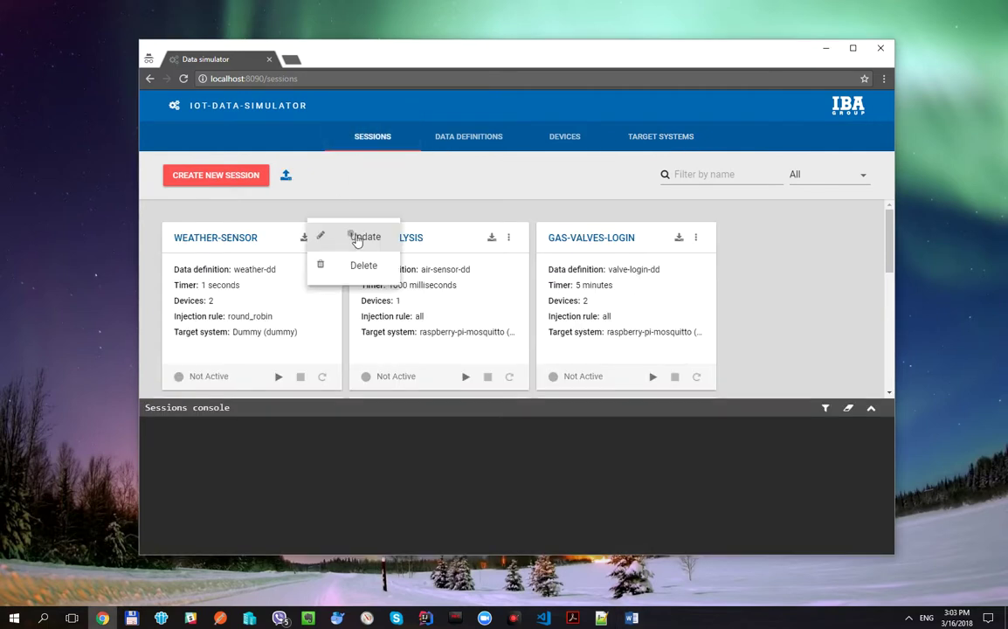
left_click(355, 239)
left_click(839, 159)
left_click(838, 158)
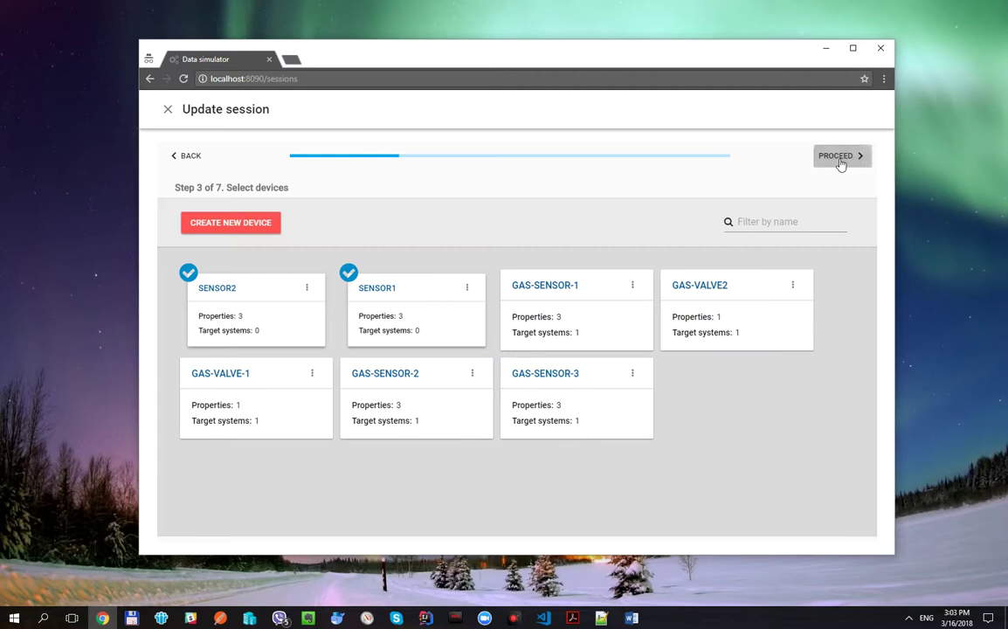
Edit SENSOR2 and start a new device target system named local-mosquitto
left_click(306, 288)
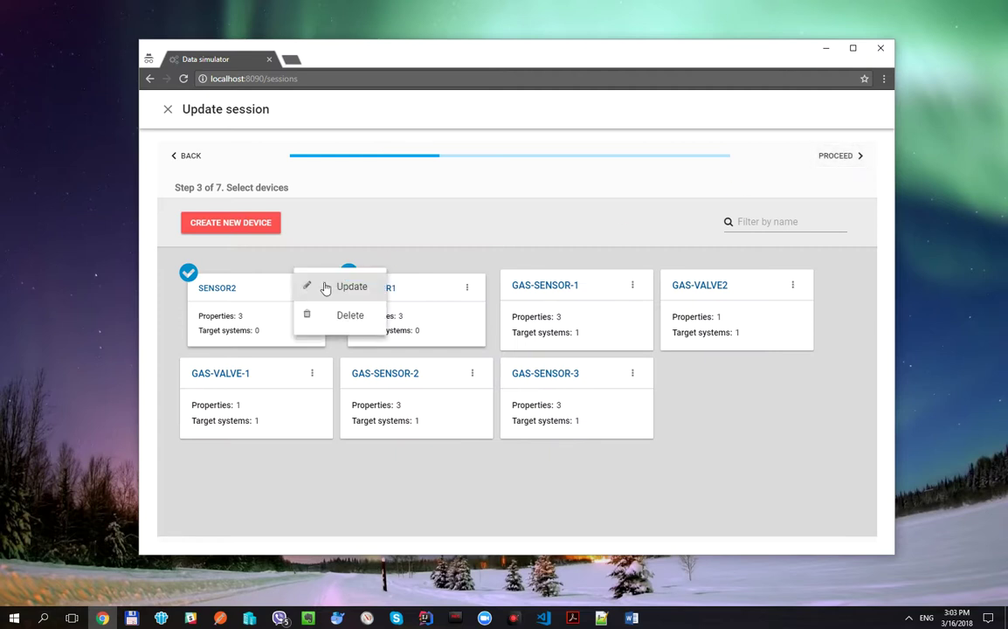
left_click(326, 287)
left_click(852, 156)
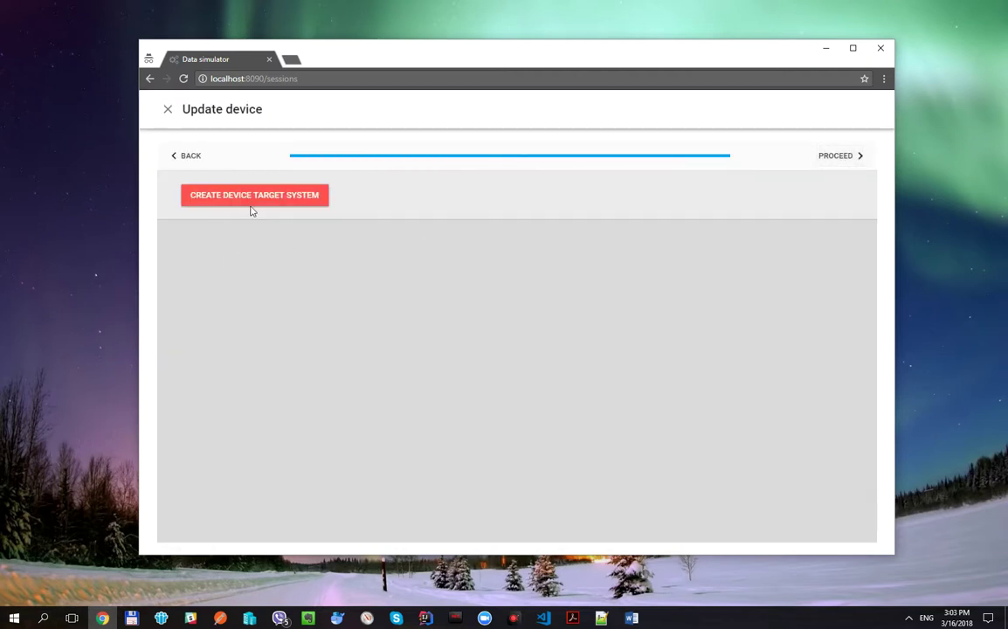
left_click(251, 197)
left_click(242, 234)
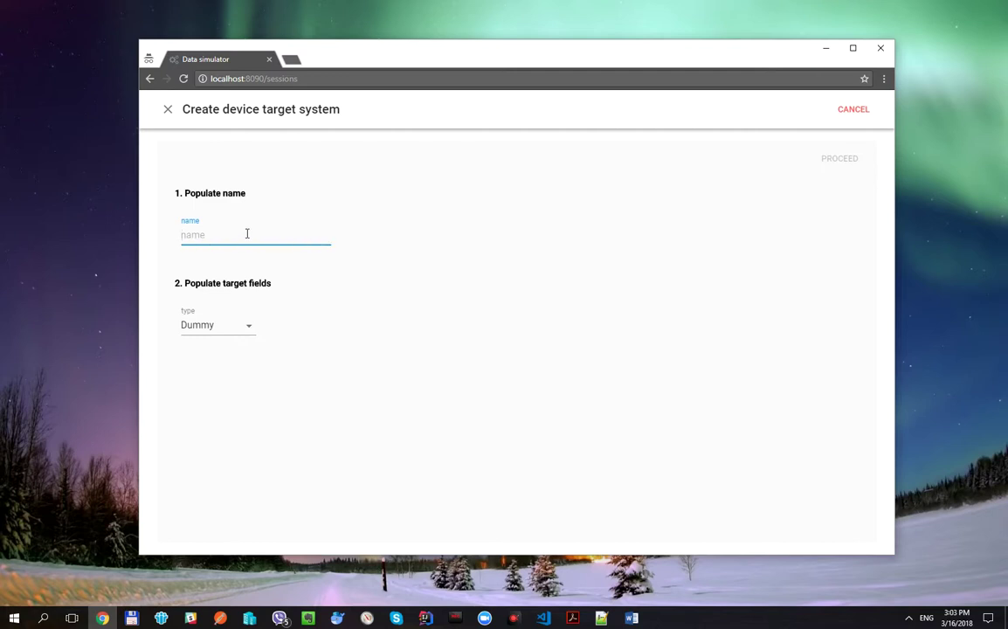
type("local-mosquitto")
Make it MQTT with topic devices/device2, save it, and return to device selection
left_click(252, 331)
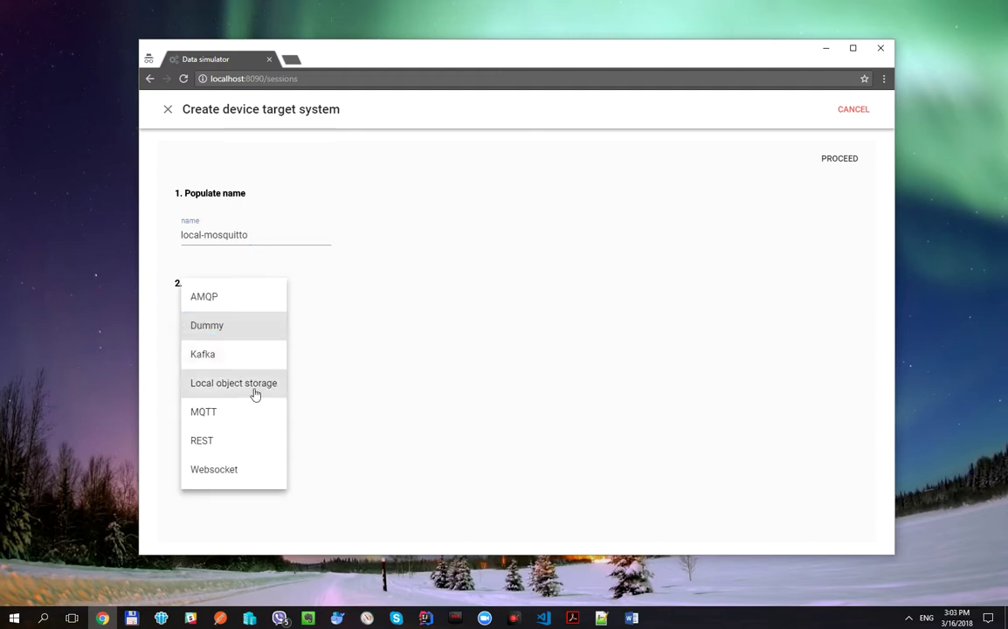
left_click(243, 420)
left_click(231, 409)
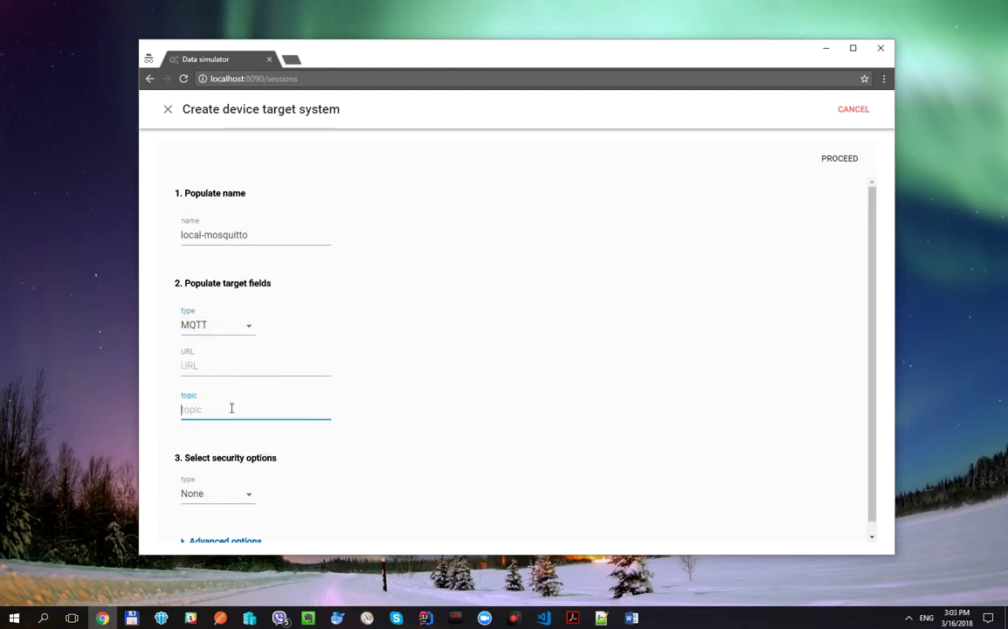
type("devices/device2")
left_click(849, 162)
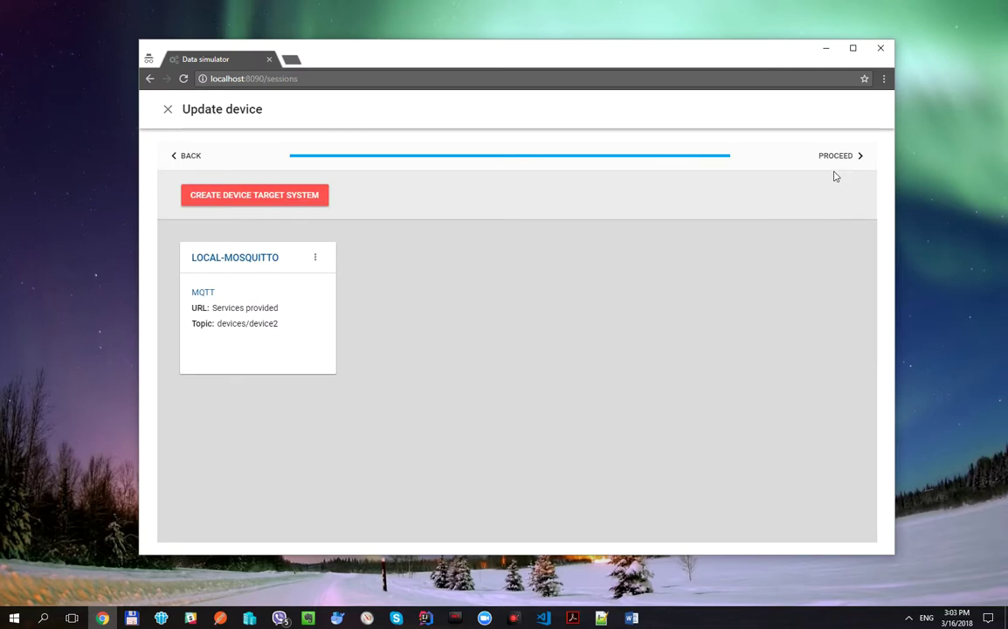
left_click(834, 162)
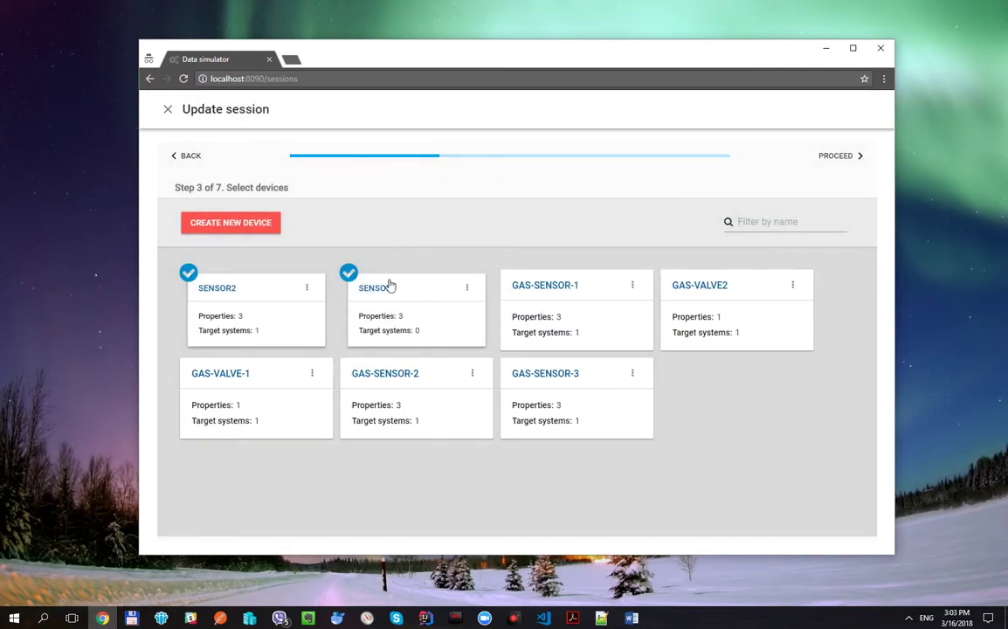
Edit sensor1 and start a new device target system named local-mosquitto
left_click(468, 287)
left_click(500, 289)
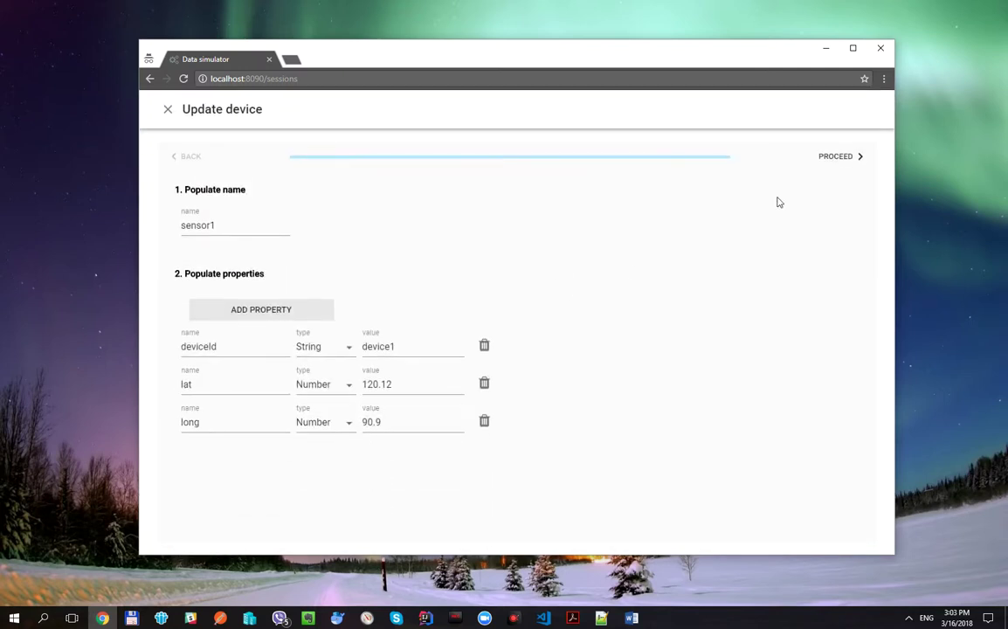
left_click(830, 158)
left_click(305, 195)
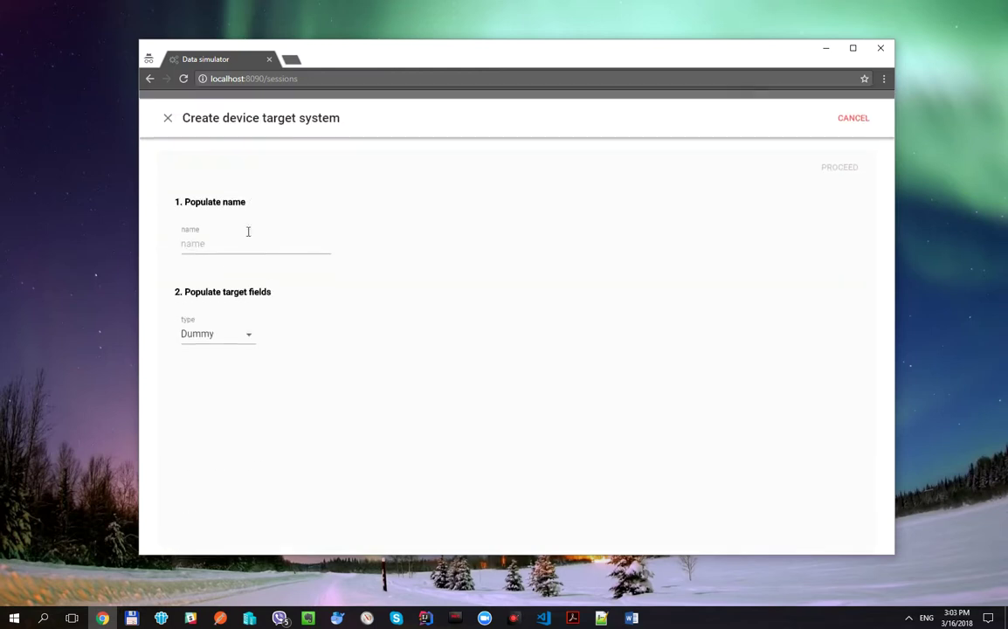
left_click(241, 238)
type("local")
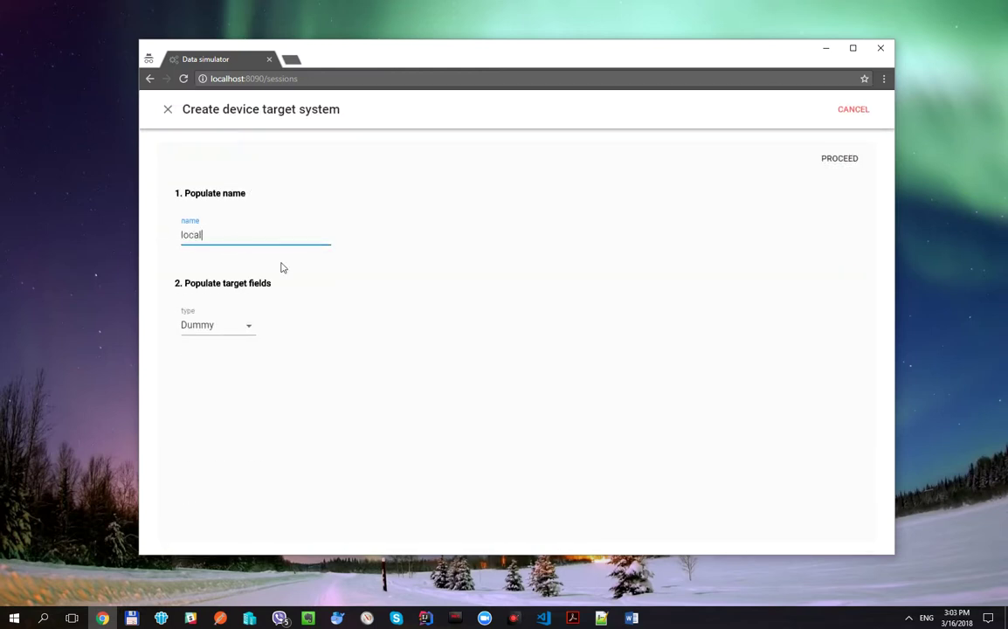
type("-mosquitto")
Make it MQTT with topic devices/device1, save it, and advance to the injection rule step
left_click(249, 325)
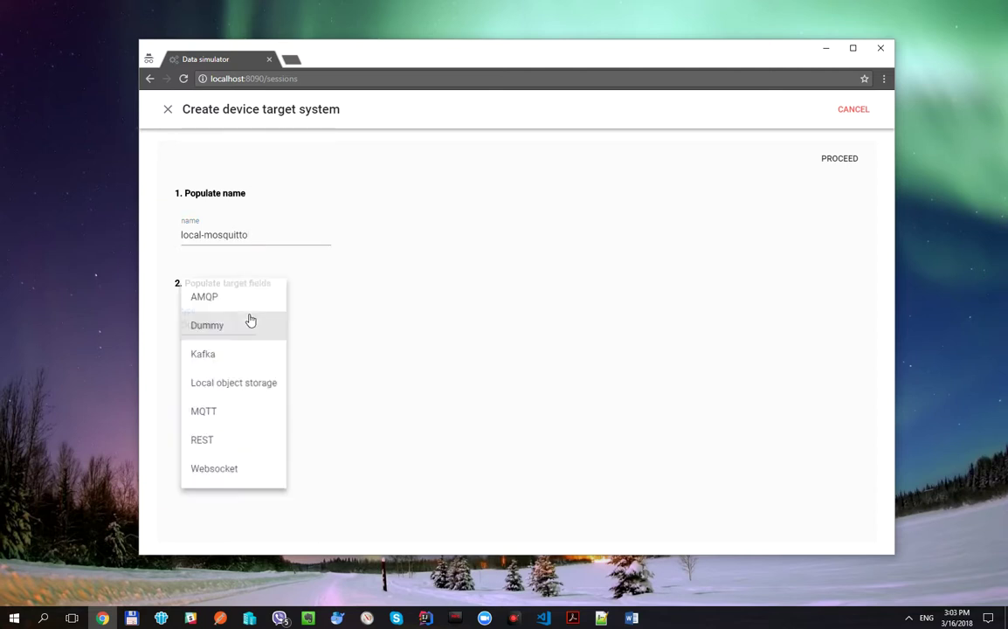
left_click(223, 414)
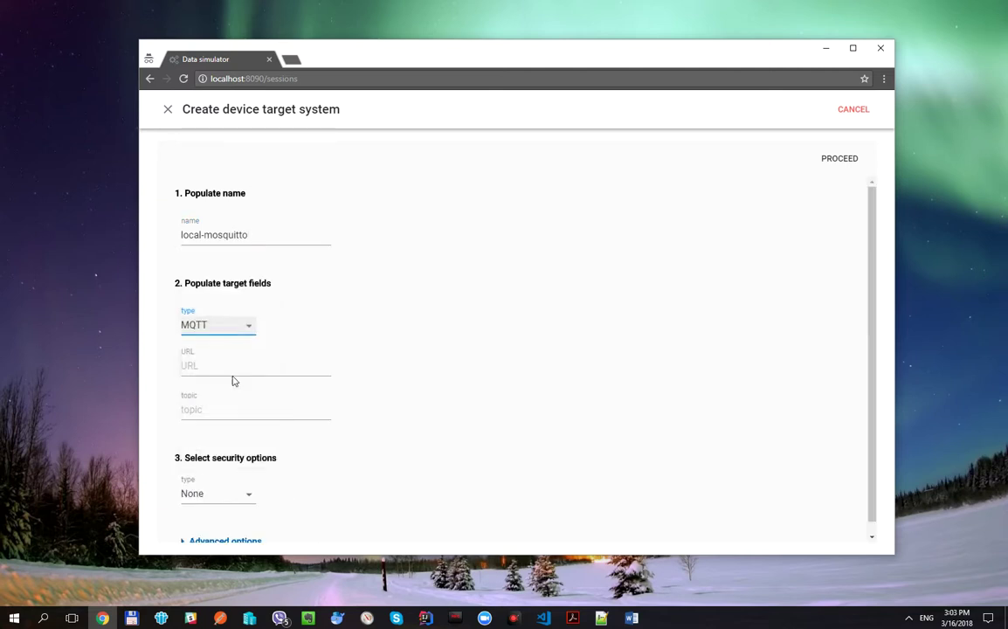
left_click(219, 423)
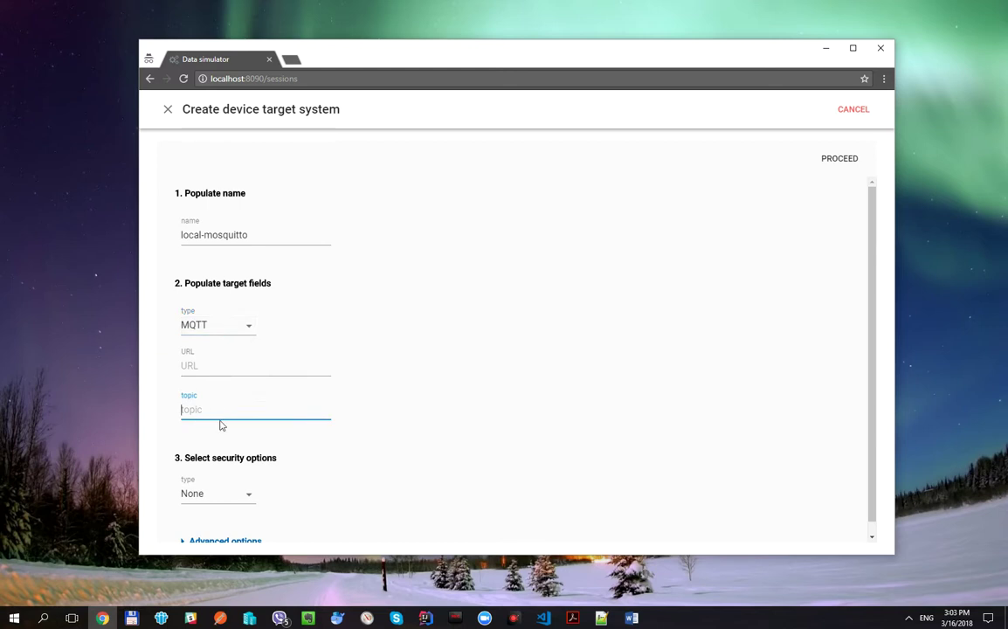
type("devices/device1")
left_click(751, 236)
left_click(839, 166)
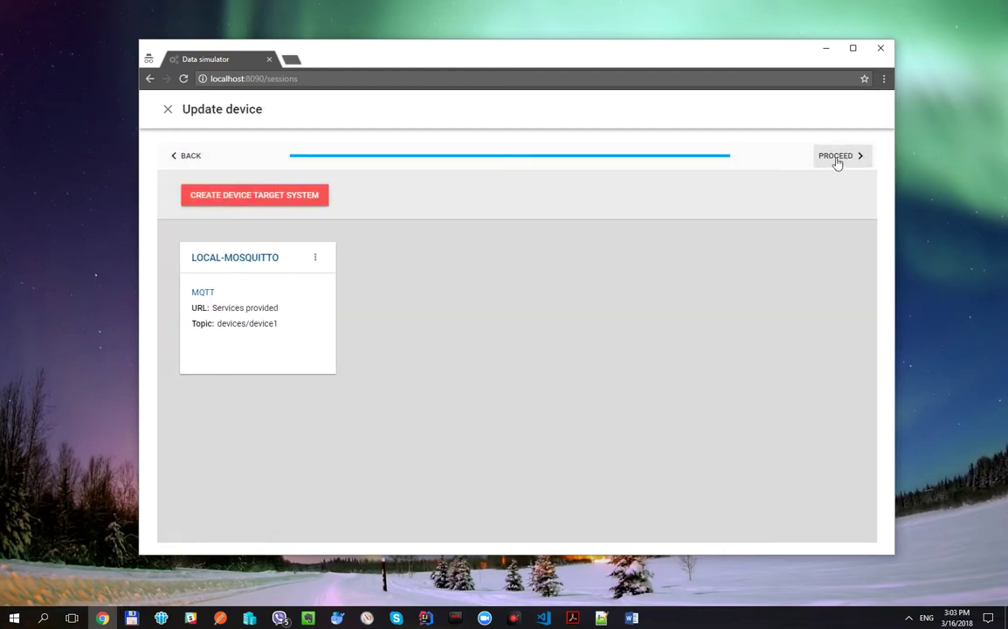
left_click(837, 159)
left_click(837, 159)
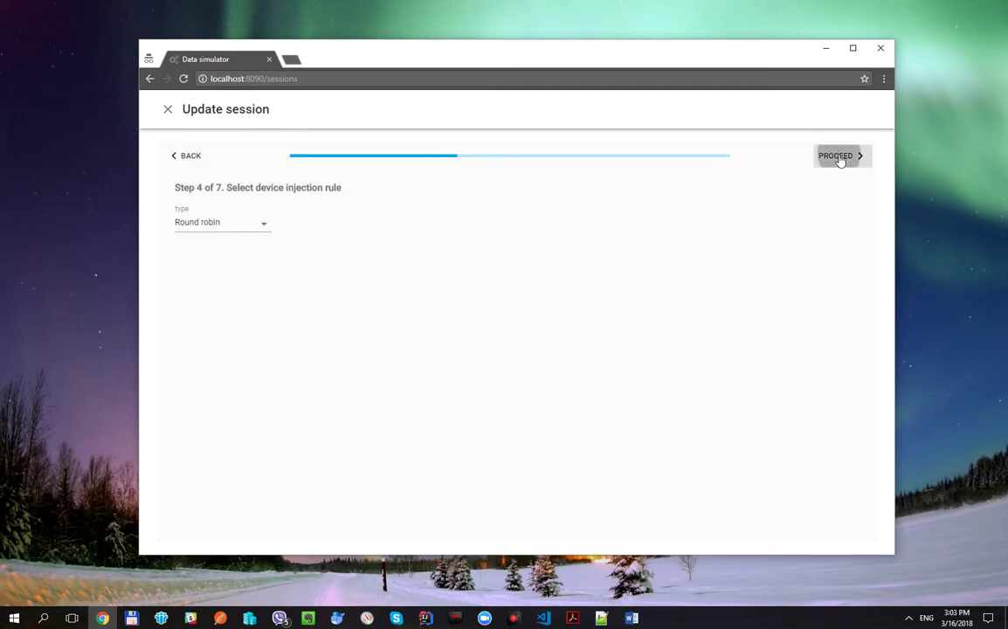
Choose LOCAL-MOSQUITTO as the session's target system and save the session
left_click(840, 159)
left_click(839, 159)
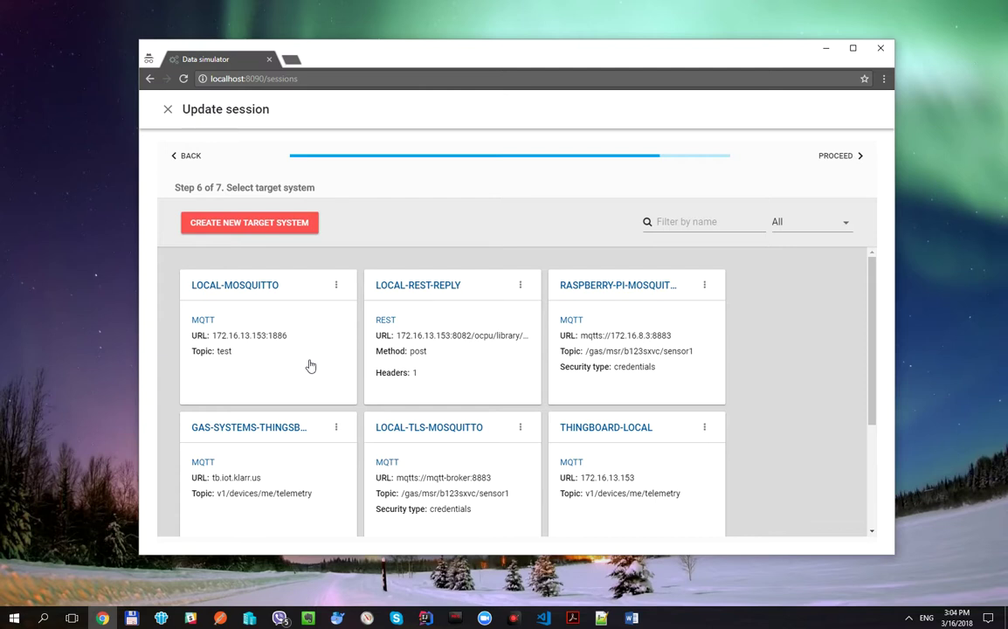
left_click(309, 365)
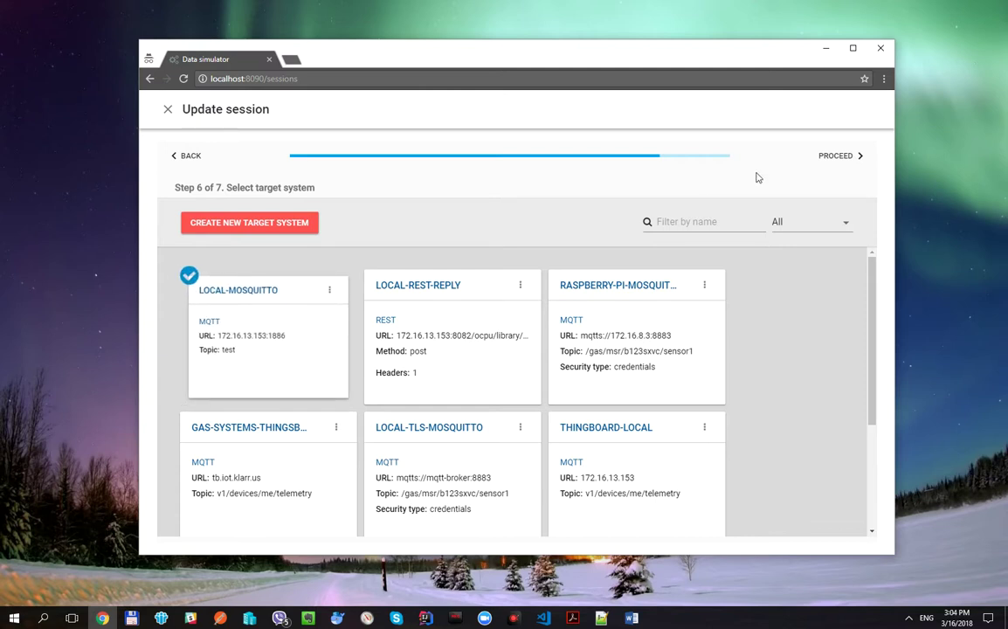
left_click(834, 157)
left_click(829, 157)
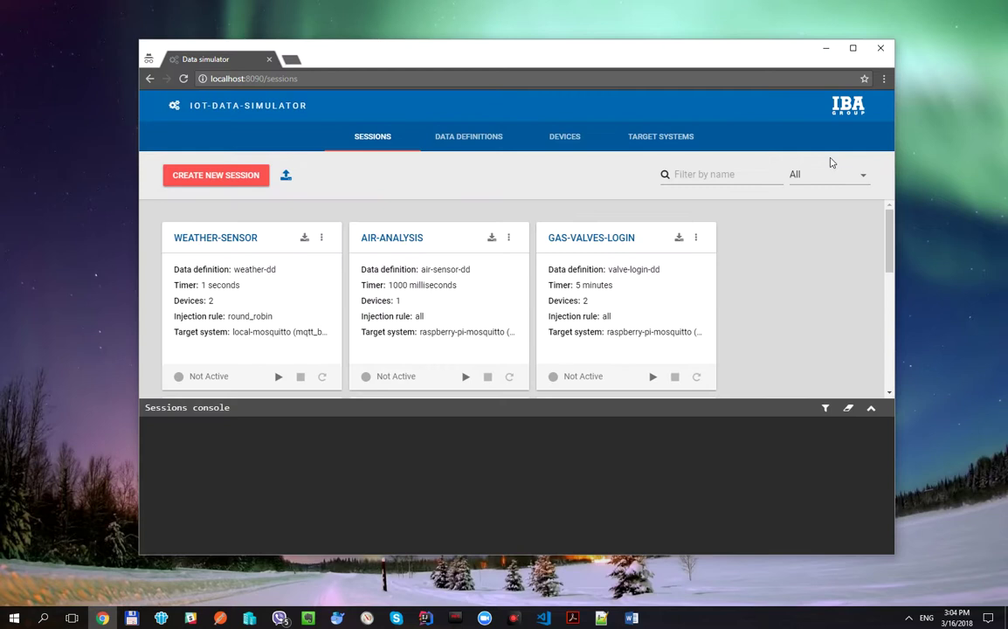
In a new Cmder tab, run a mosquitto_sub subscriber on devices/device1
key("alt+Tab")
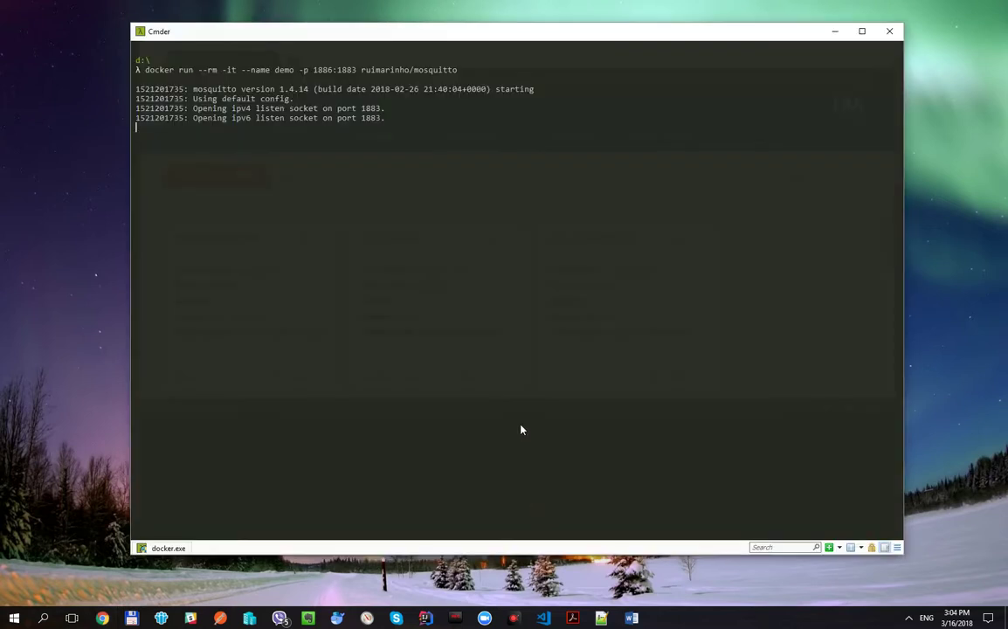
key("ctrl+t")
mouse_move(600, 620)
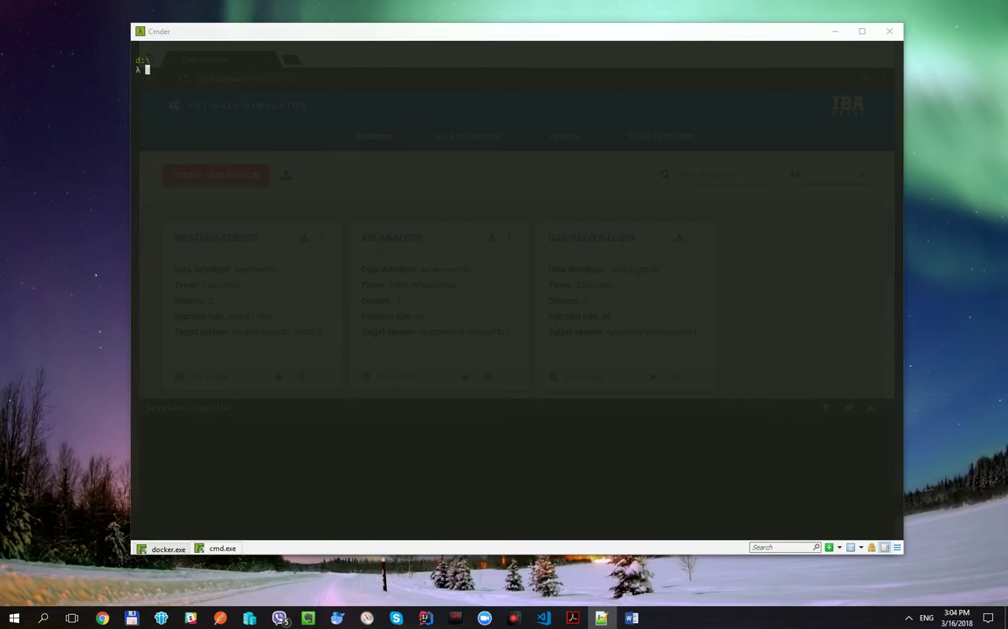
left_click(508, 263)
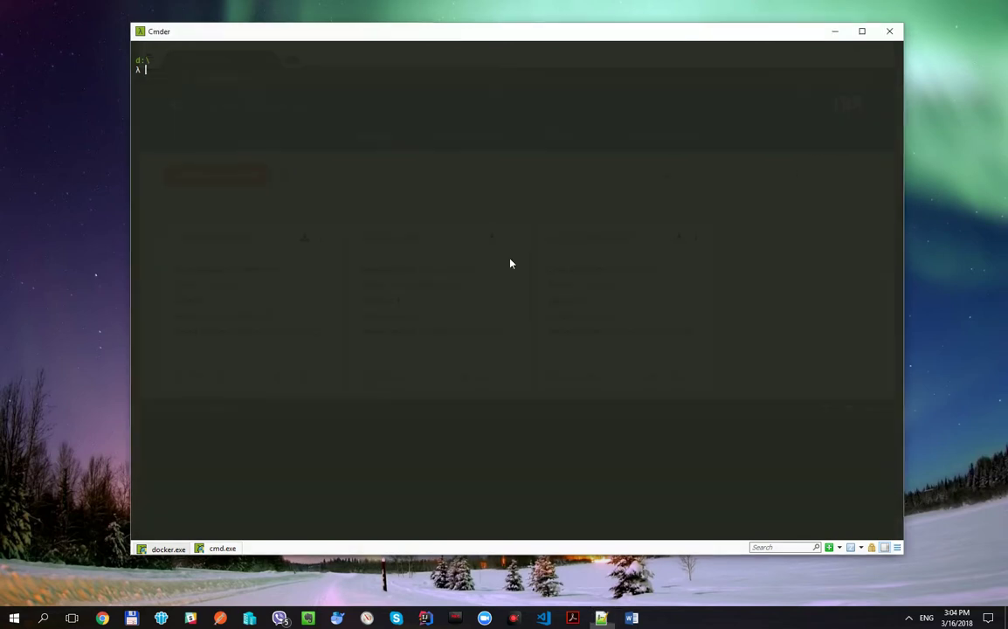
type("docker run --rm -it --link demo ruimarinho/mosquitto mosquitto_sub -h demo -t devices/device1")
key("Return")
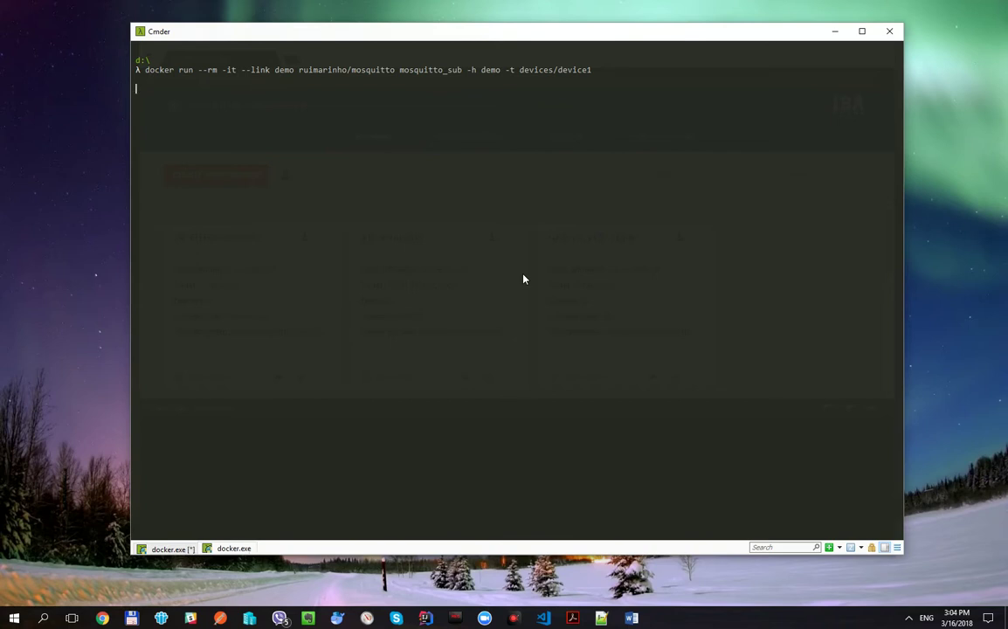
Add a devices/device2 subscriber tab, then start the WEATHER-SENSOR session
key("ctrl+t")
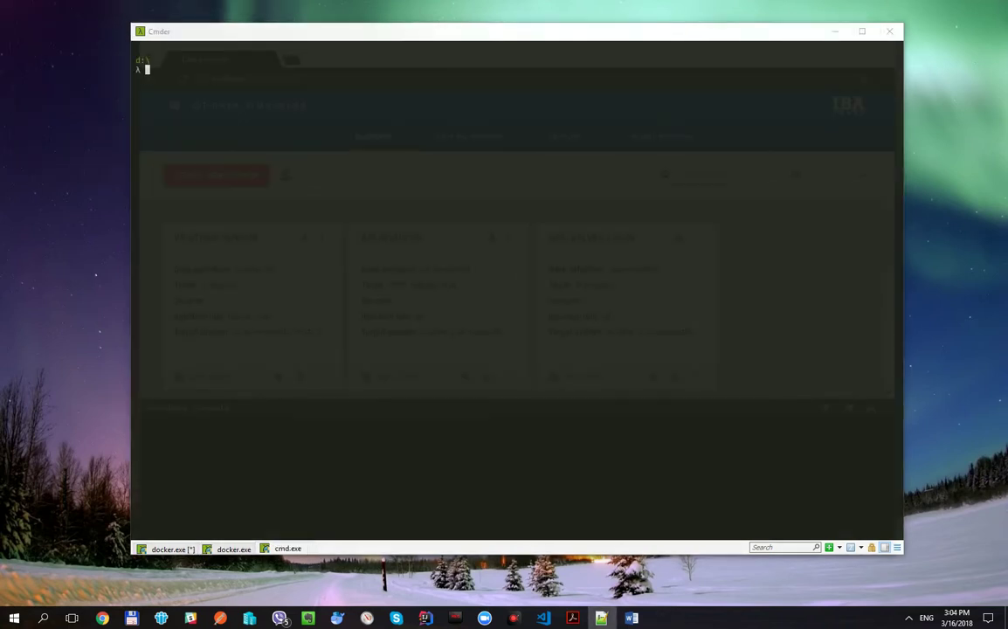
type("docker run --rm -it --link demo ruimarinho/mosquitto mosquitto_sub -h demo -t devices/device2")
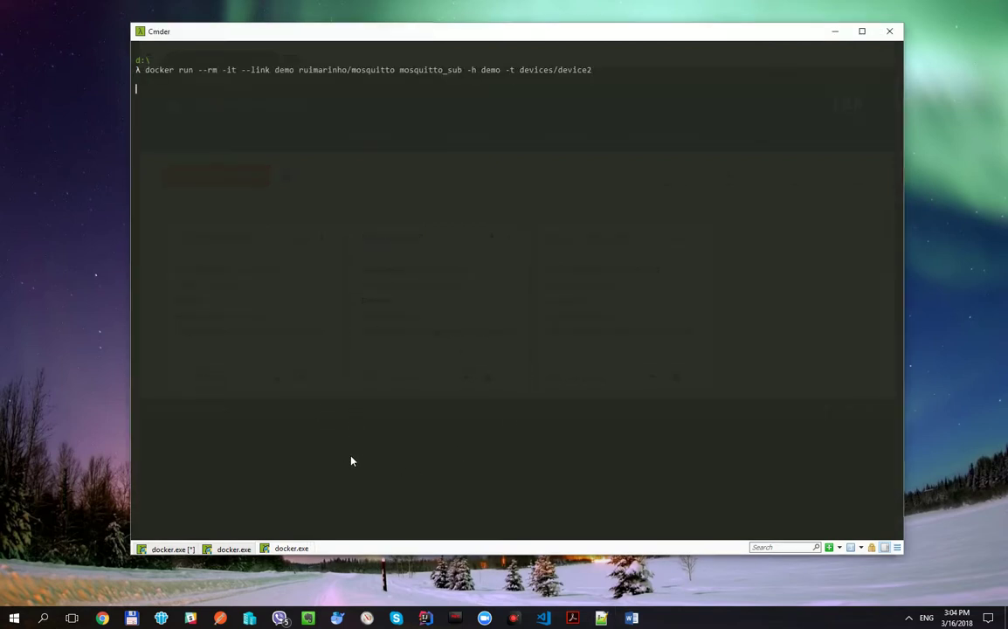
left_click(171, 549)
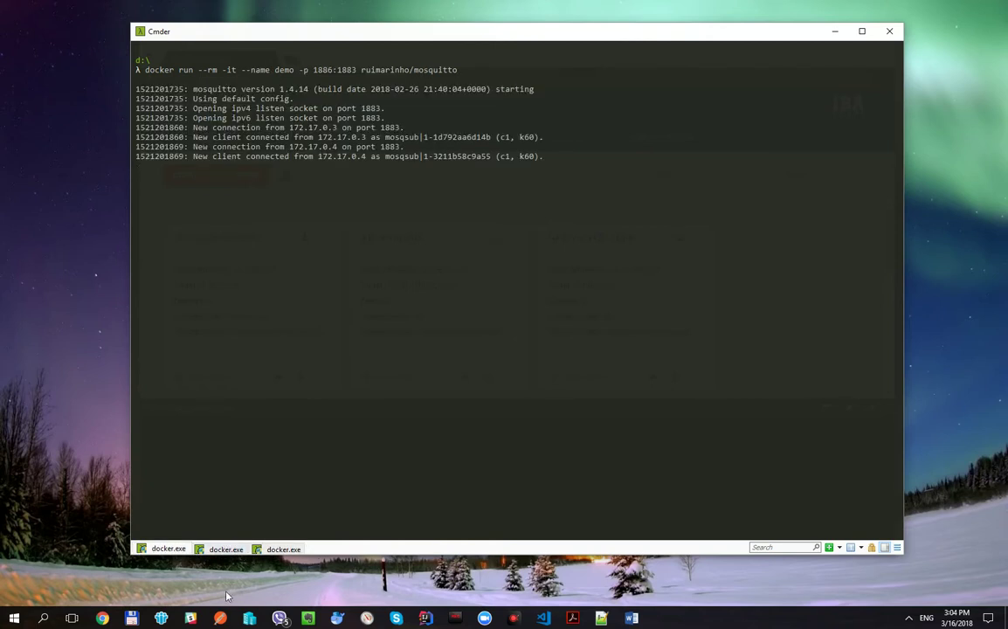
left_click(103, 619)
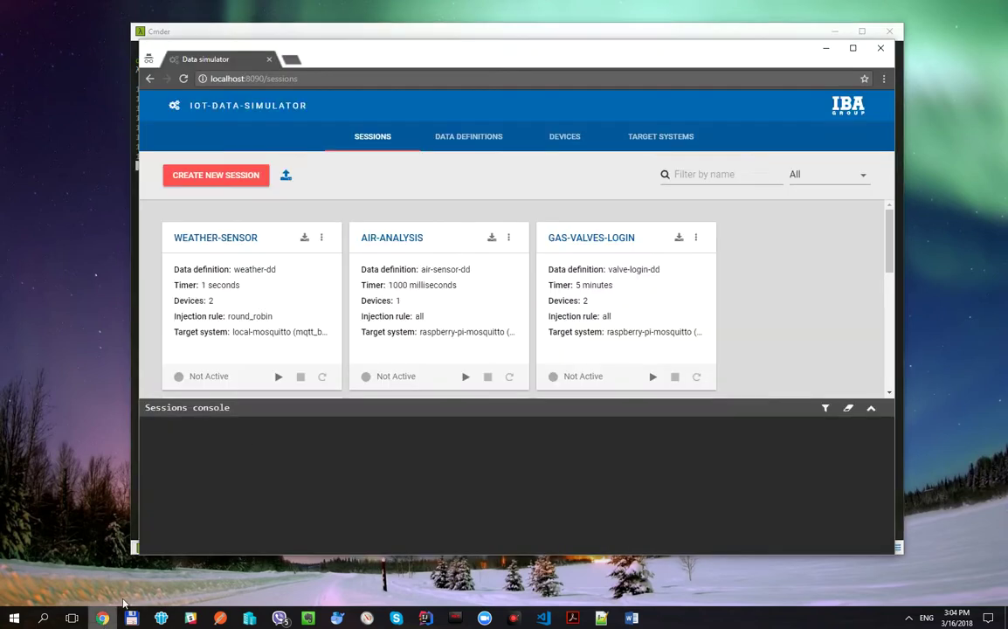
left_click(278, 377)
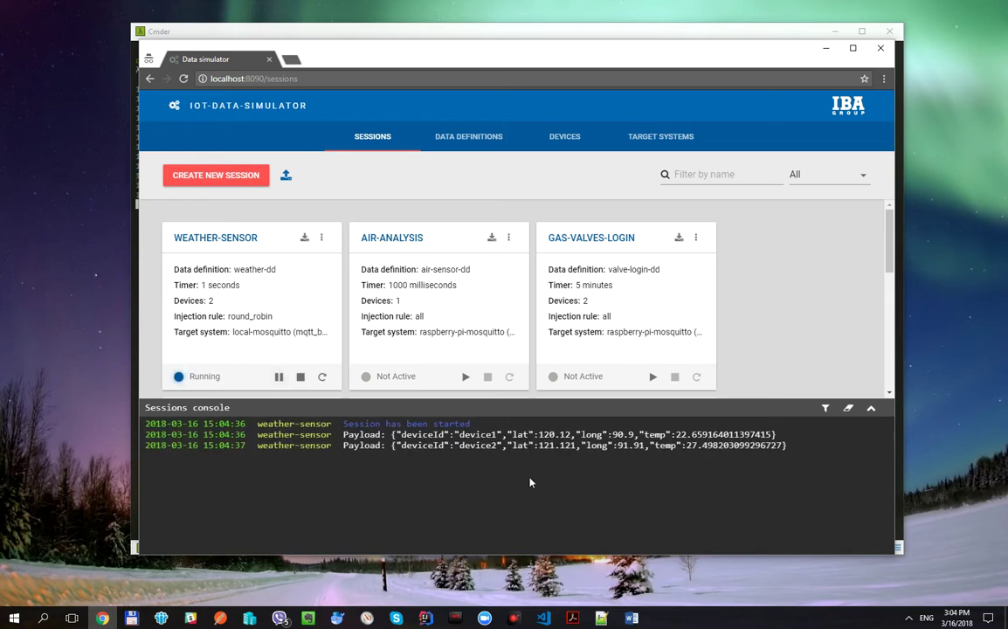
Check that the device1 and device2 subscriber tabs each show their own device's payloads
left_click(825, 48)
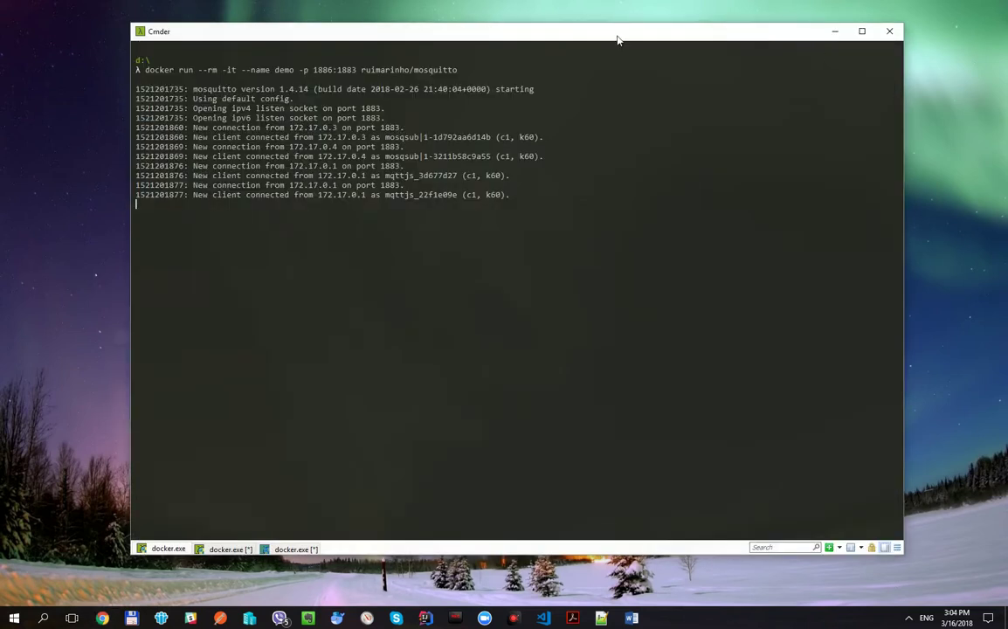
left_click(226, 548)
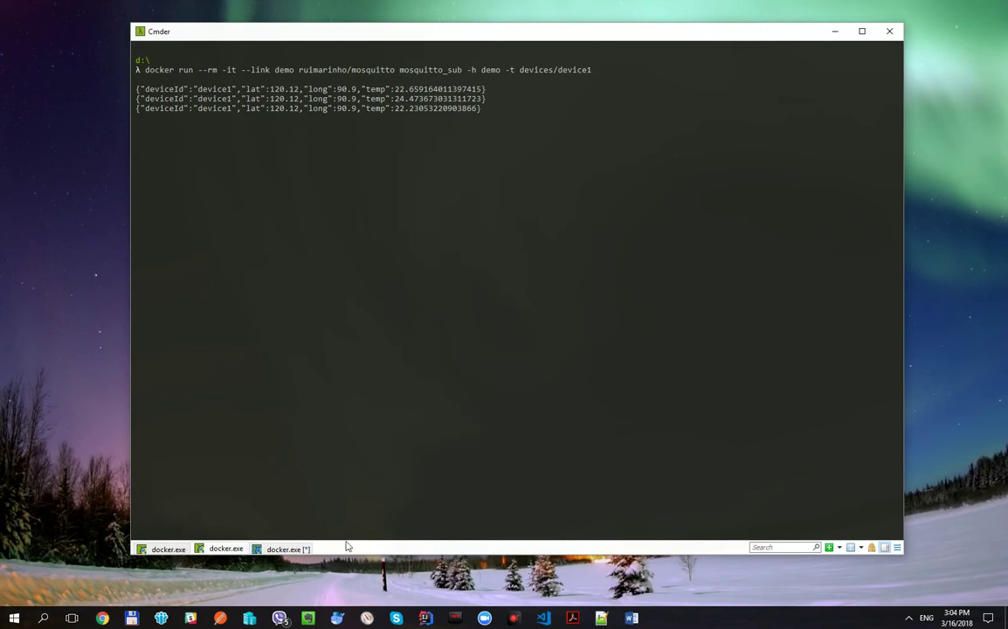
left_click(282, 548)
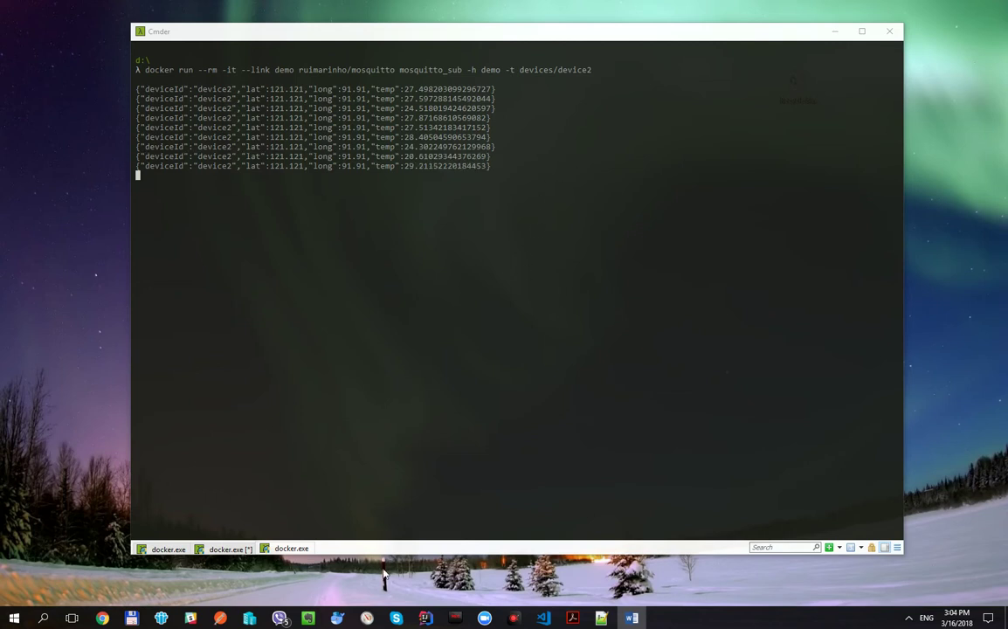
left_click(273, 549)
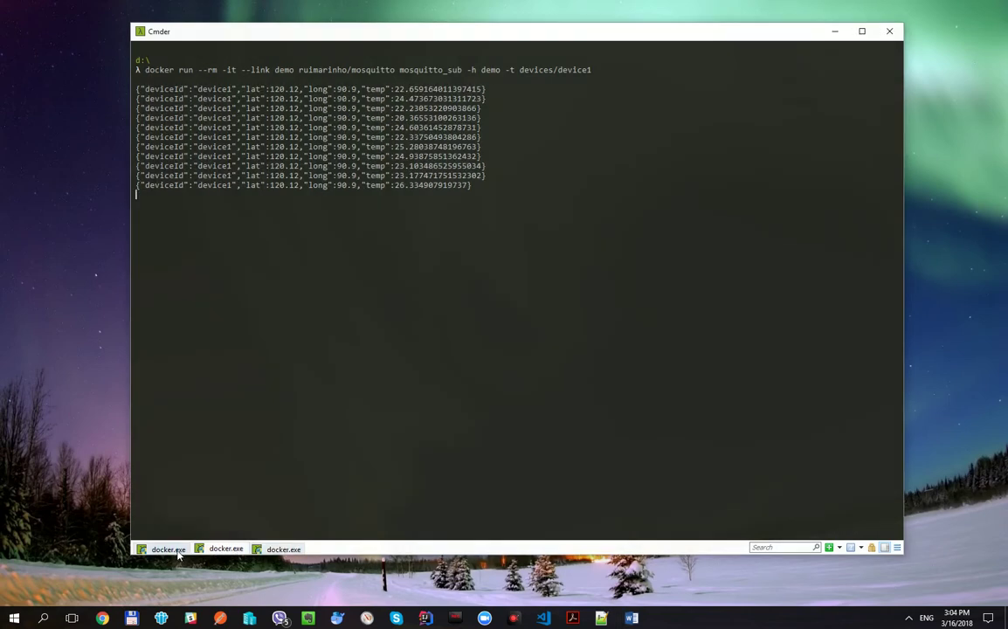
Stop the WEATHER-SENSOR session and clear the sessions console
left_click(103, 617)
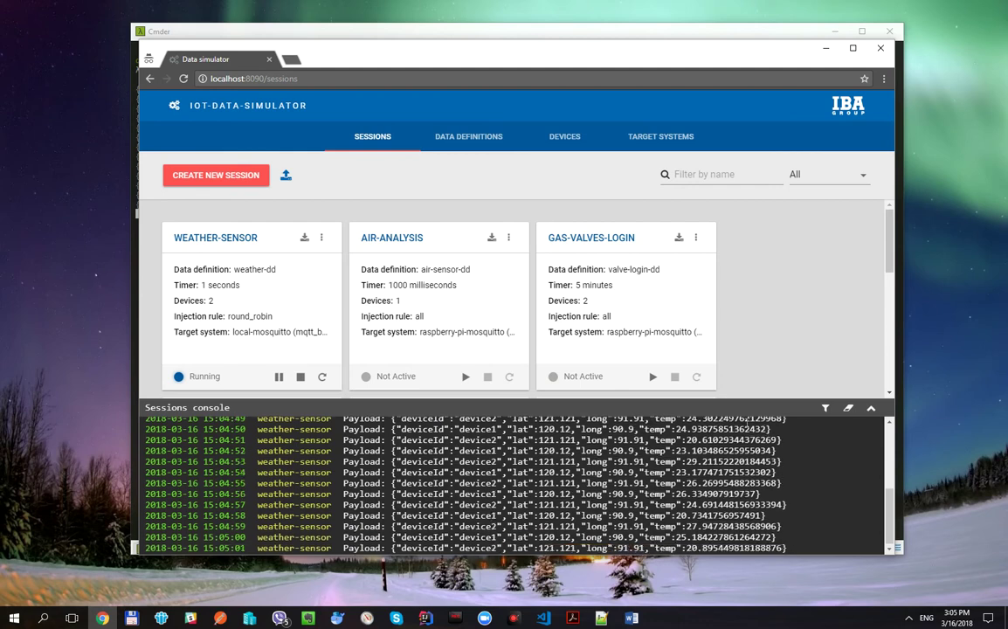
left_click(300, 377)
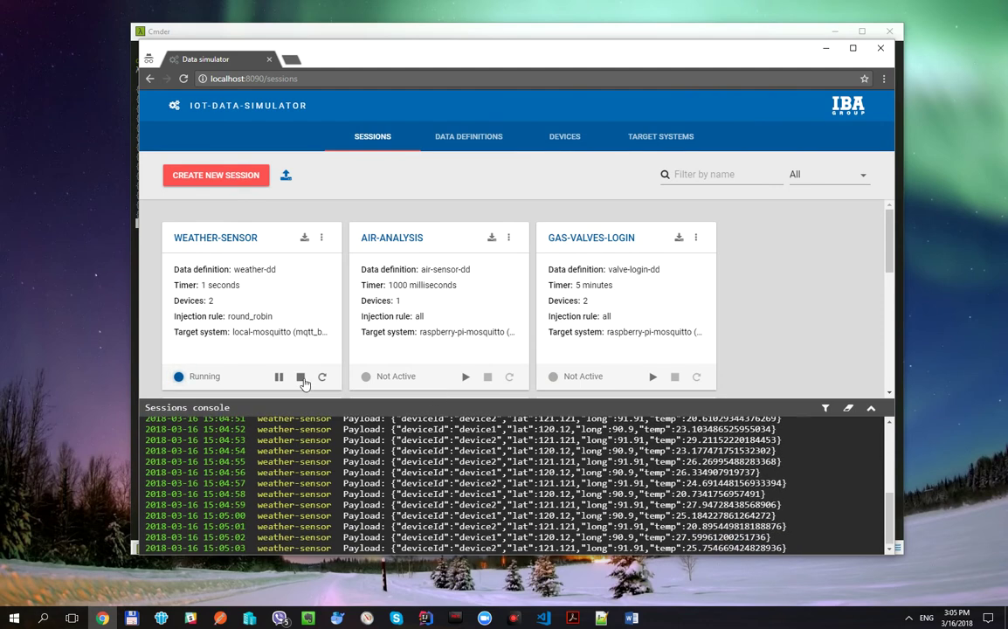
left_click(848, 408)
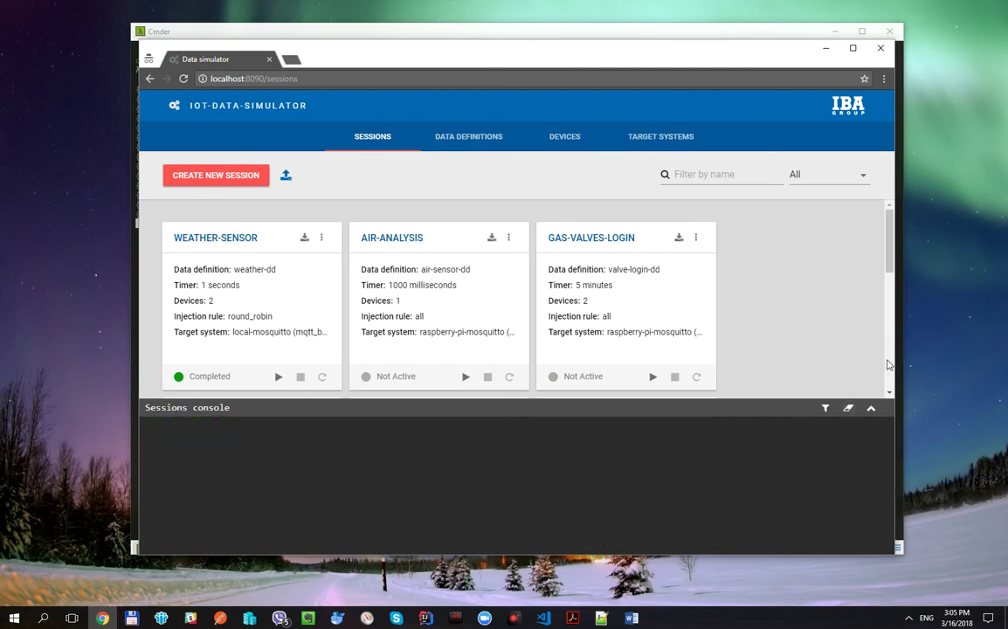